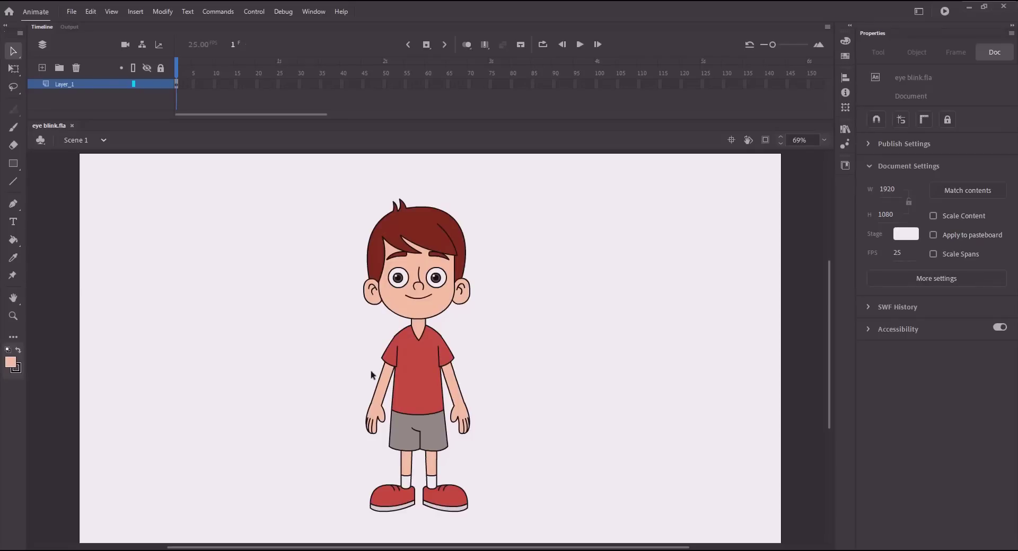
left_click(373, 259)
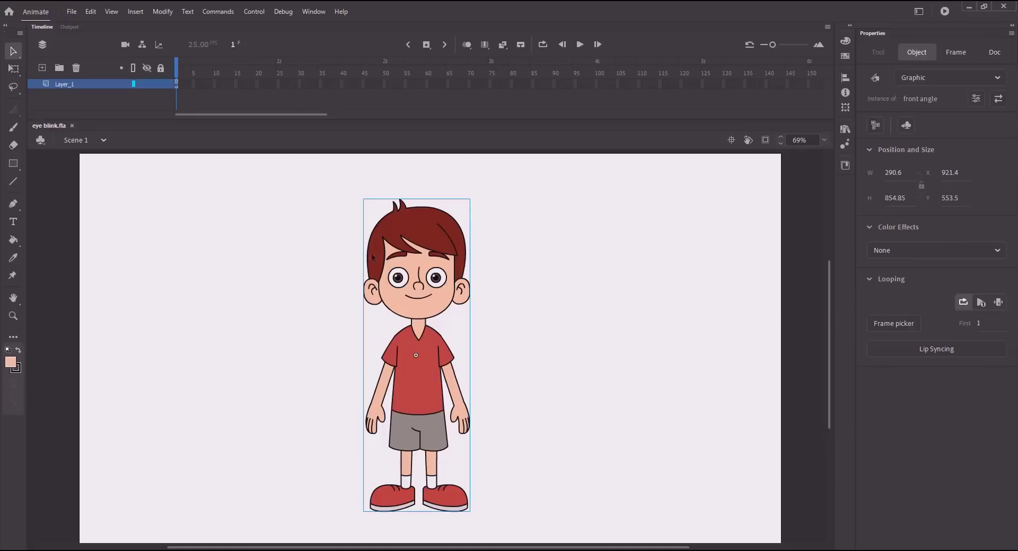
left_click(308, 244)
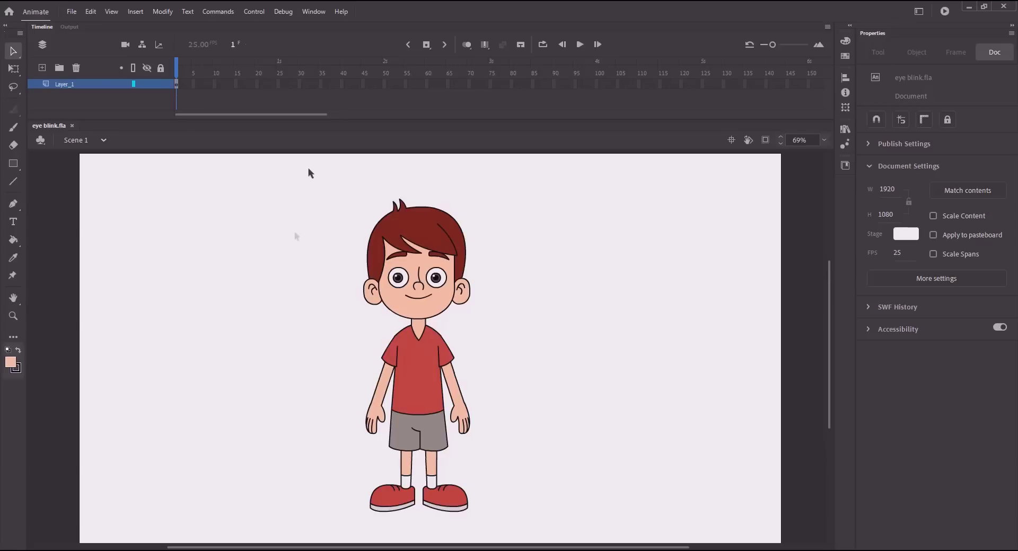
- Extend the character's Layer_1 in Scene 1 to frame 50, return to frame 1, and save the file
left_click(385, 84)
key("F5")
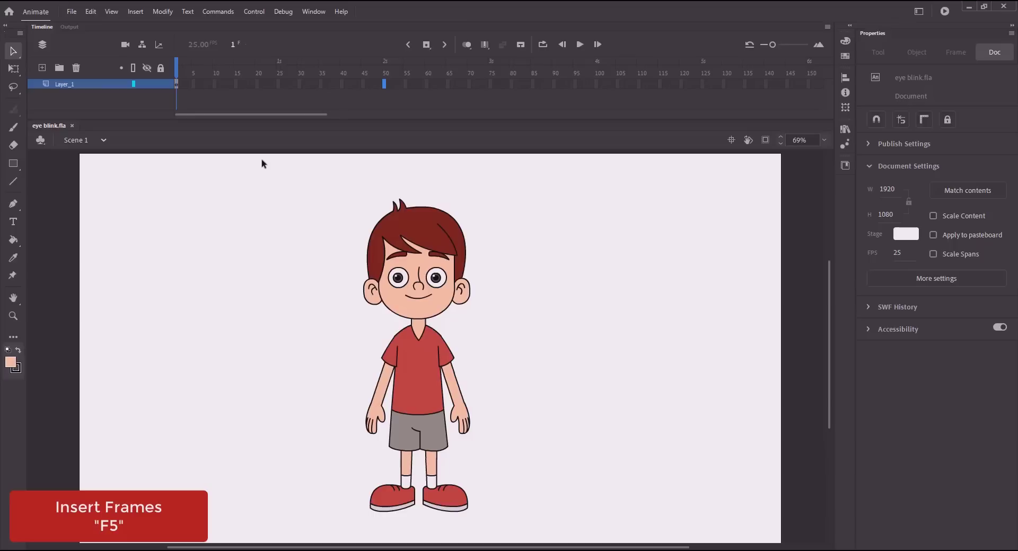
key("F5")
left_click_drag(383, 66, 177, 67)
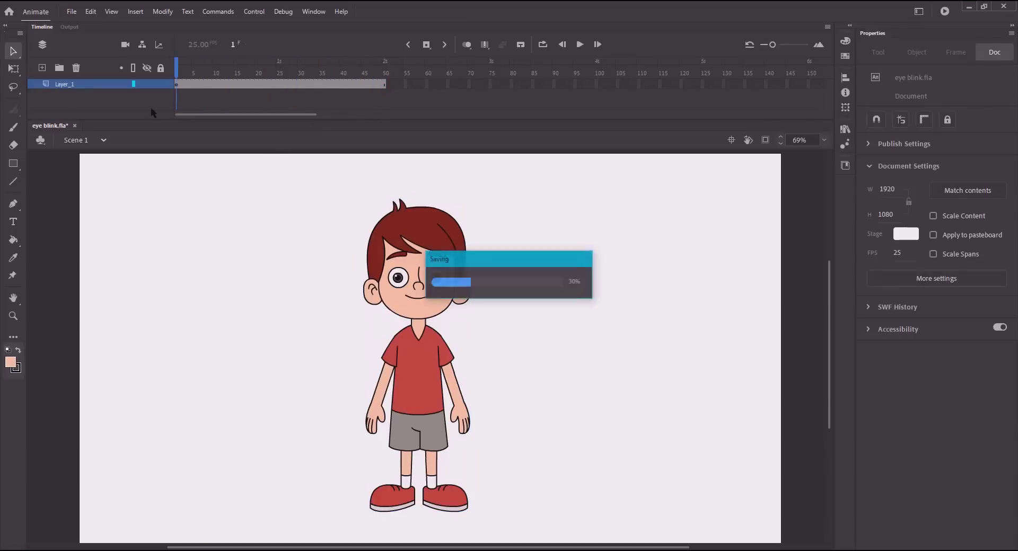
- Open the front angle symbol and extend all of its body-part layers to frame 50
left_click(406, 241)
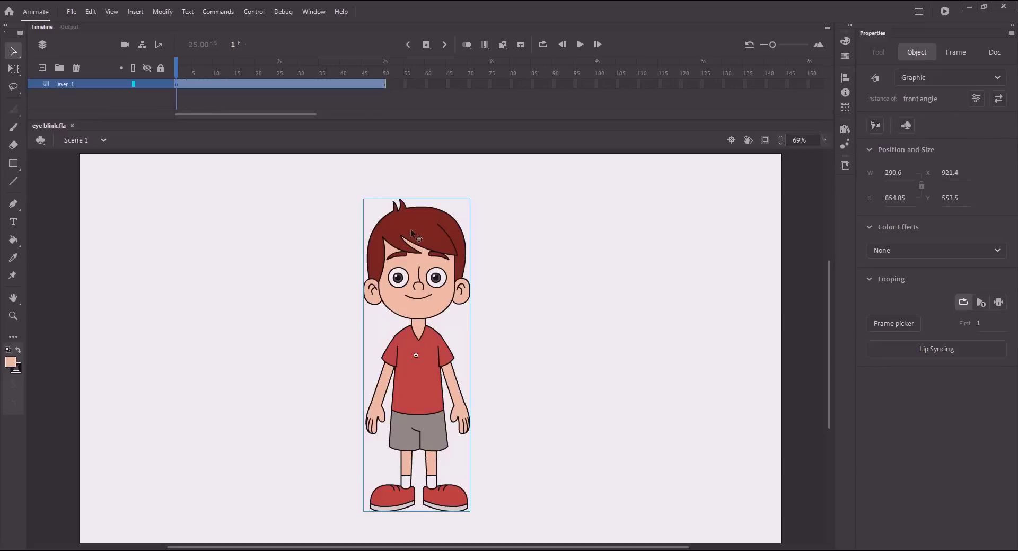
double_click(412, 231)
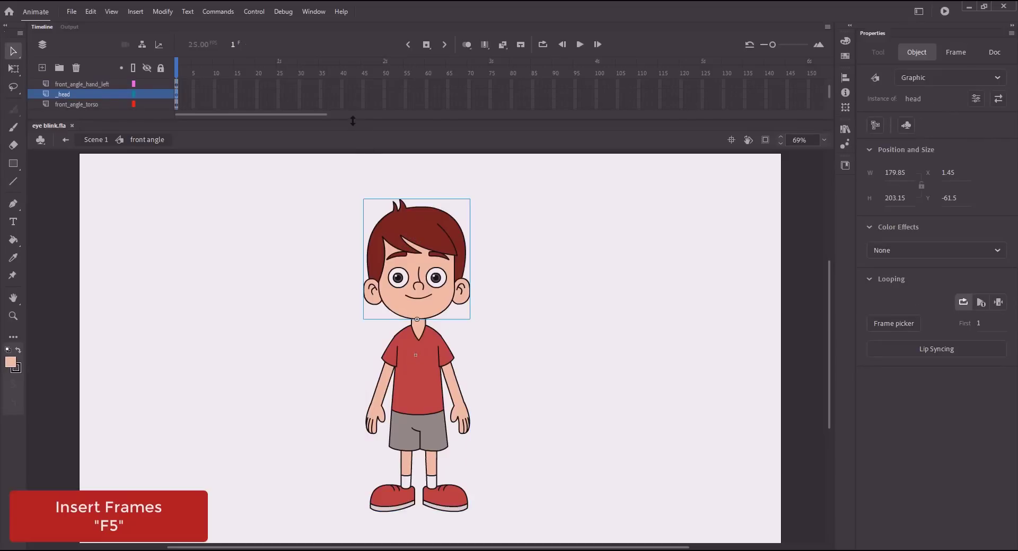
left_click_drag(348, 121, 331, 188)
left_click(257, 265)
left_click_drag(184, 84, 385, 164)
key("F5")
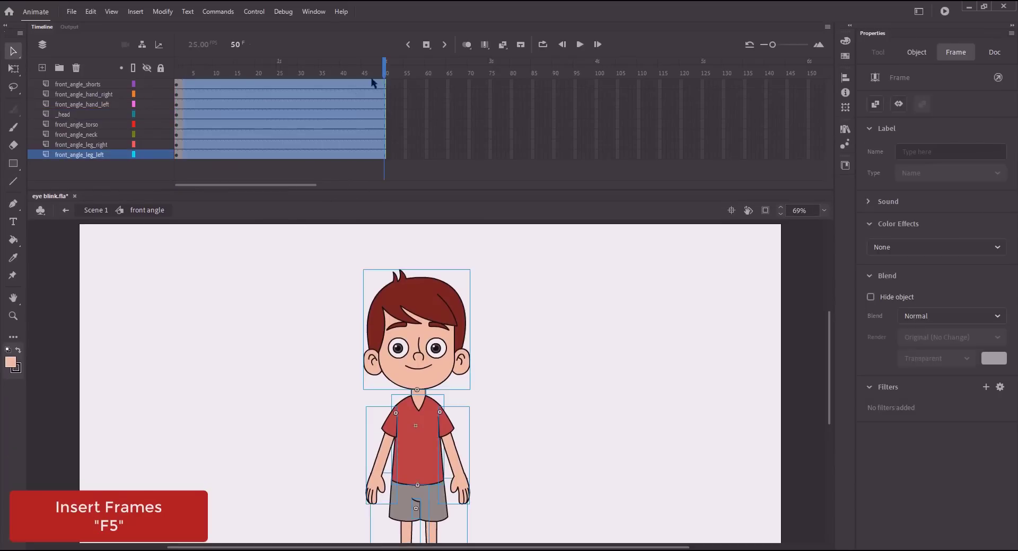
- Open the head symbol and extend all of its facial feature layers to frame 50, returning to frame 1
left_click_drag(373, 191, 350, 221)
double_click(422, 233)
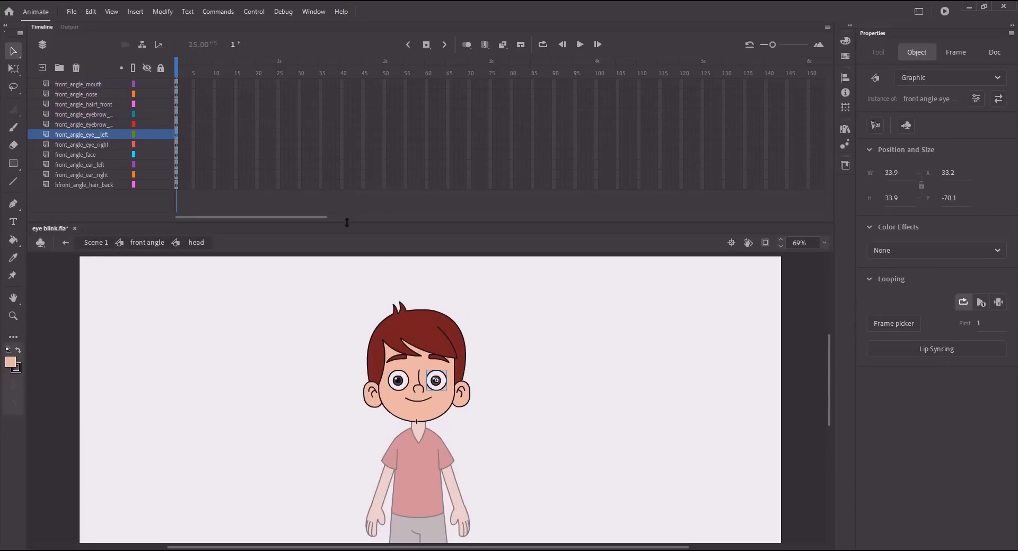
left_click_drag(385, 84, 378, 187)
key("F5")
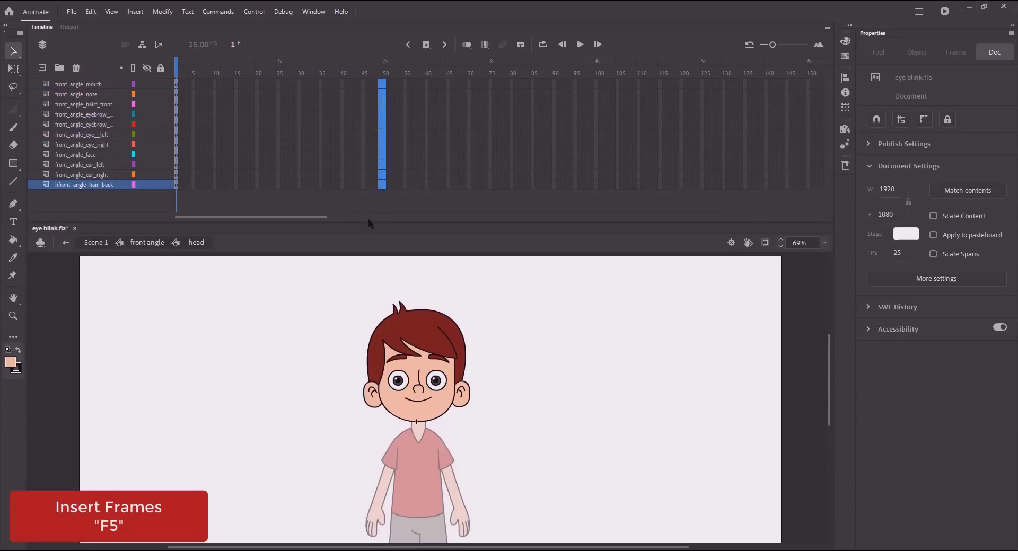
key("F5")
left_click_drag(335, 74, 115, 102)
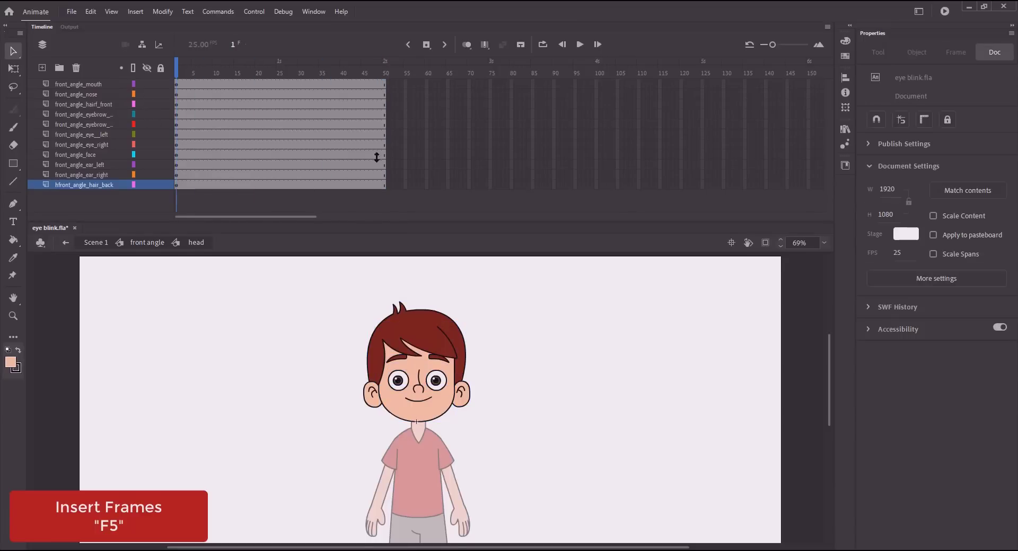
- Open the front angle eye right symbol inside the head and extend its three layers to frame 50
left_click_drag(391, 222, 391, 116)
left_click(401, 273)
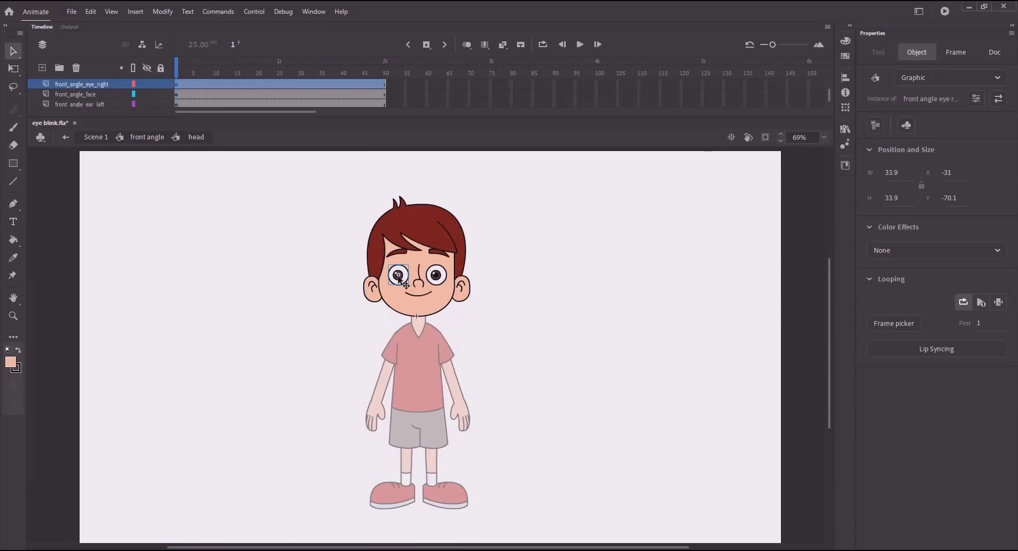
double_click(400, 274)
left_click_drag(348, 117, 345, 190)
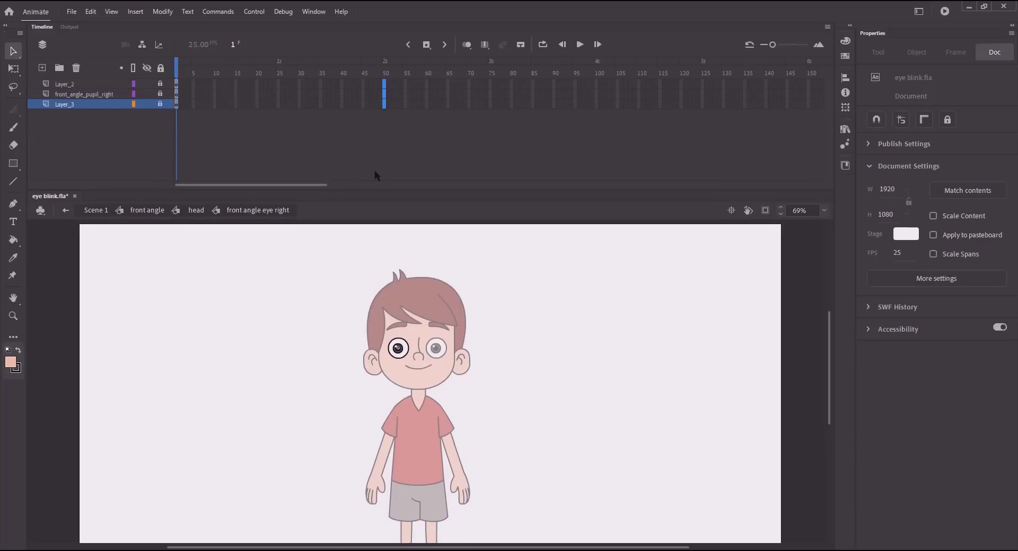
key("F5")
left_click_drag(379, 73, 176, 71)
- Hide all layers of the right eye symbol and show them one at a time to check what each contains
left_click(147, 68)
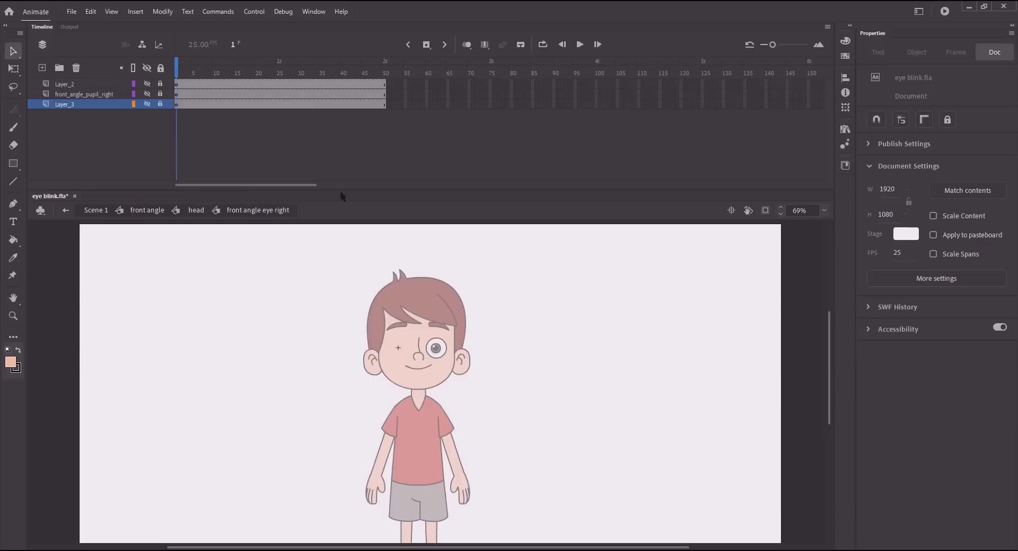
left_click_drag(350, 192, 341, 120)
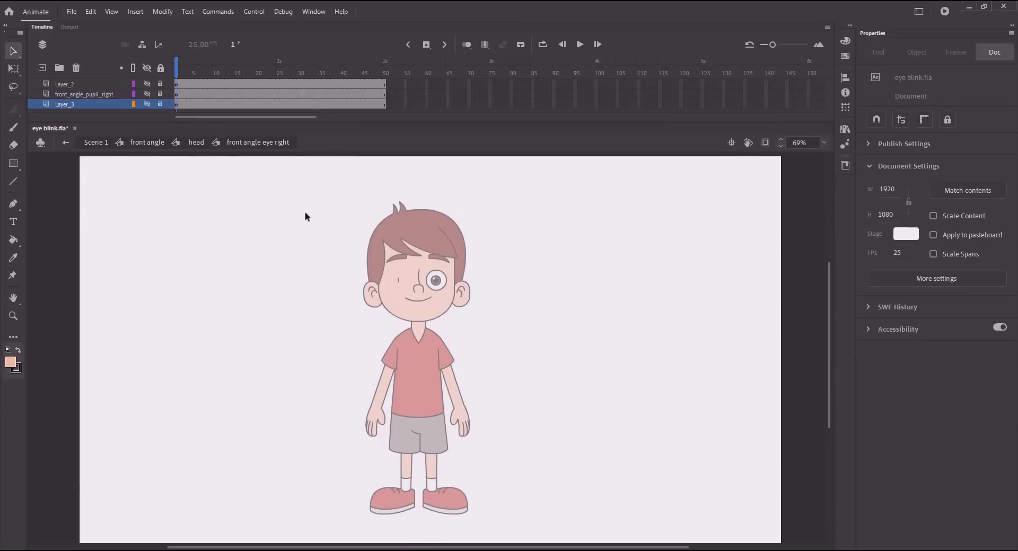
left_click(147, 105)
left_click(147, 94)
left_click(147, 84)
- Save the file and add a new layer directly above the front_angle_pupil_right layer
key("ctrl+s")
key("z")
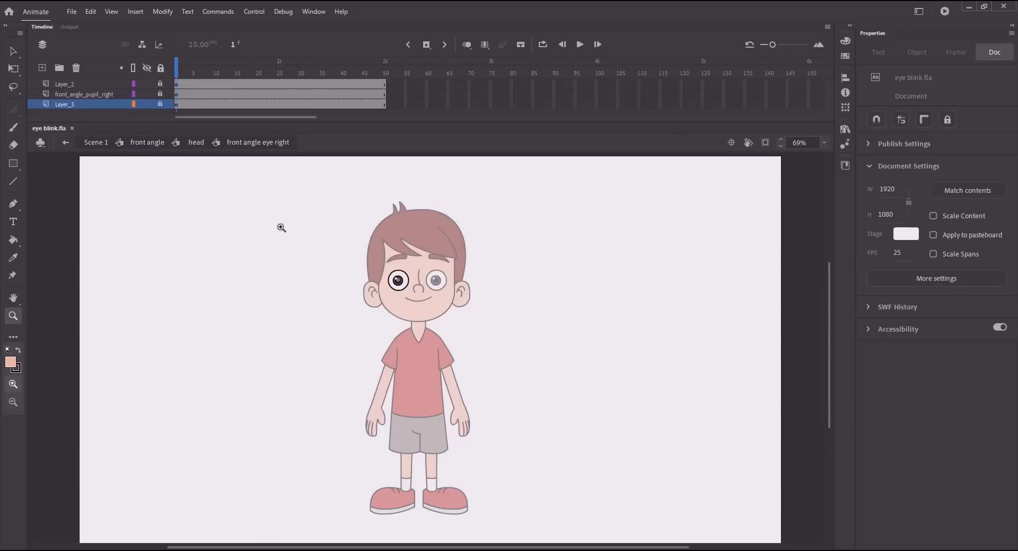
left_click_drag(356, 234, 478, 321)
key("space")
left_click_drag(397, 300, 465, 317)
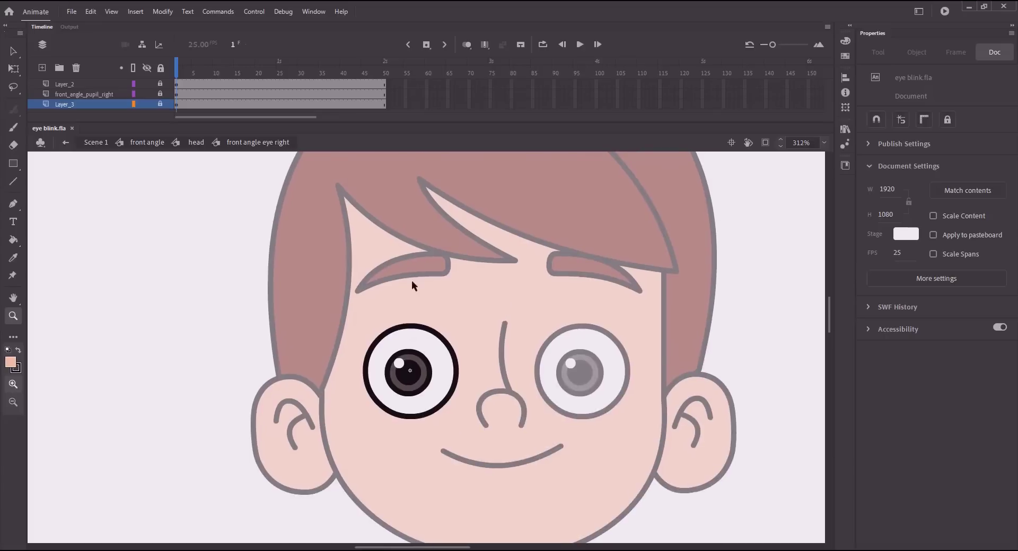
left_click(84, 94)
left_click(42, 68)
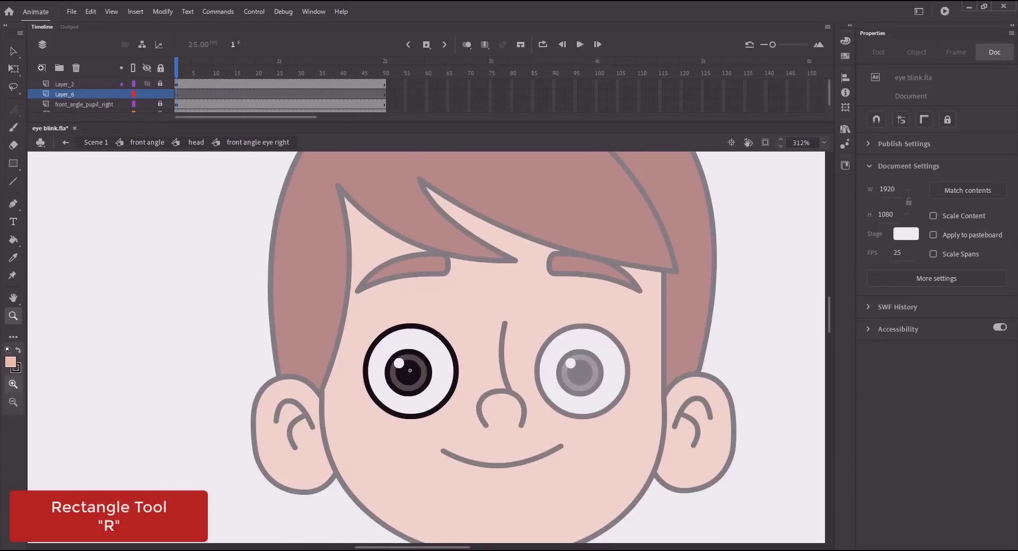
- Draw a skin-coloured rectangle about 53 by 47 px above the character's right eye, set its stroke size to 2, and save
key("r")
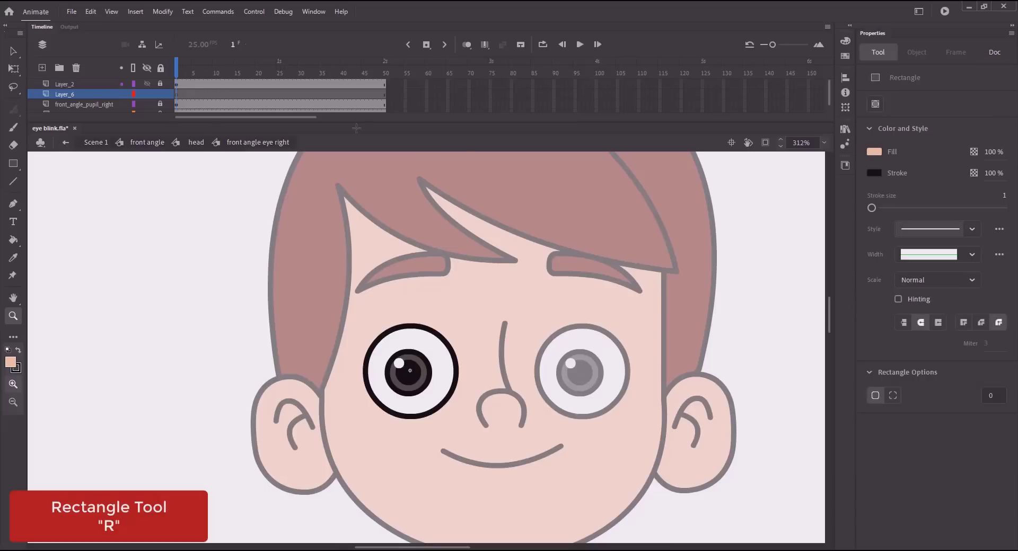
mouse_move(307, 182)
left_mouse_down()
mouse_move(454, 255)
mouse_move(450, 307)
left_mouse_up()
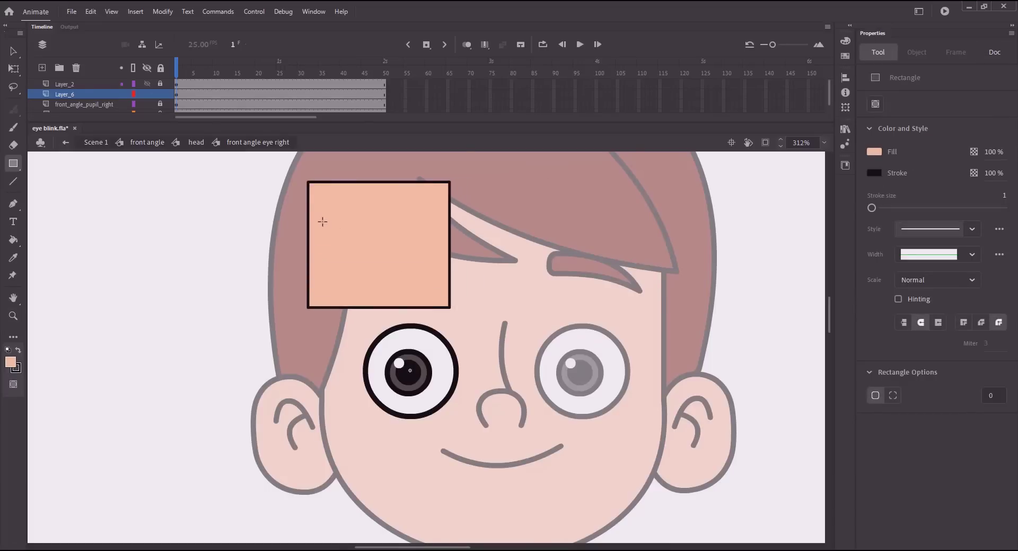
key("v")
left_click(429, 307)
double_click(428, 308)
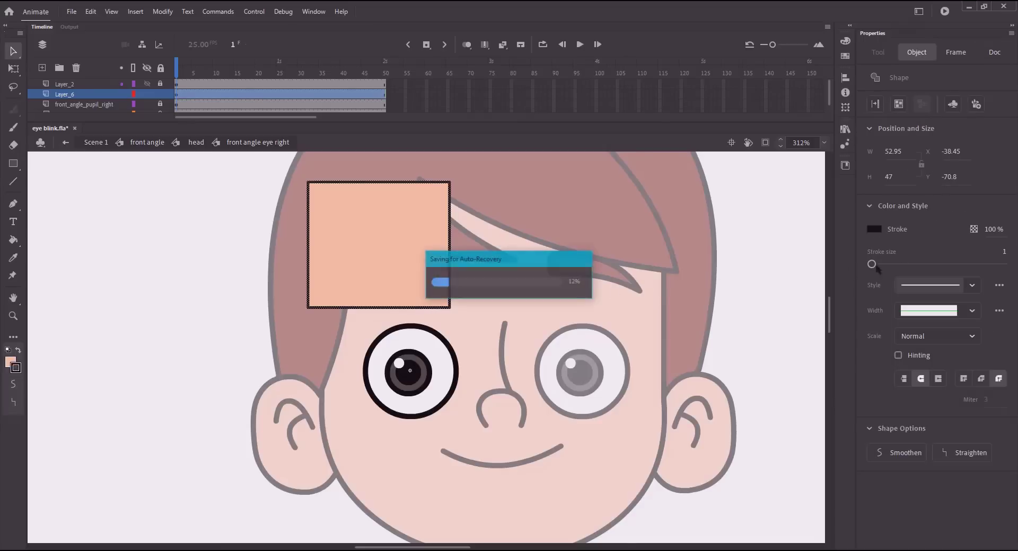
left_click(1004, 256)
type("02")
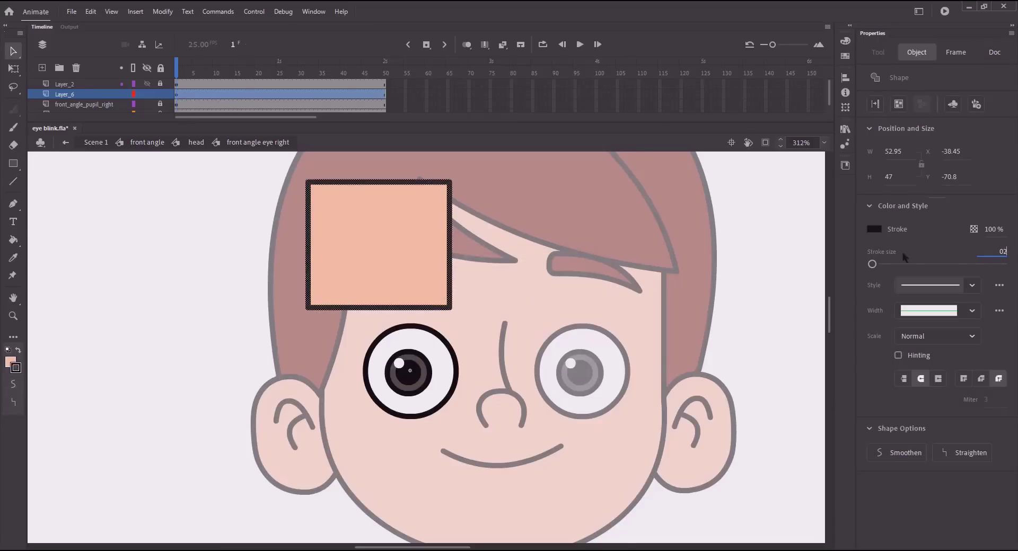
left_click(549, 254)
key("ctrl+s")
- Reposition the rectangle's four corners so the shape tapers and sits just above the character's right eye
left_click_drag(450, 308, 465, 321)
left_click_drag(308, 308, 349, 343)
left_click_drag(450, 183, 456, 235)
left_click_drag(309, 183, 332, 249)
left_click_drag(458, 234, 454, 237)
left_click_drag(460, 324, 463, 329)
- Curve the shape's lower edge upward to arch over the eye, fine-tune its corners, and save the file
left_click_drag(411, 333, 407, 306)
left_click_drag(349, 344, 350, 350)
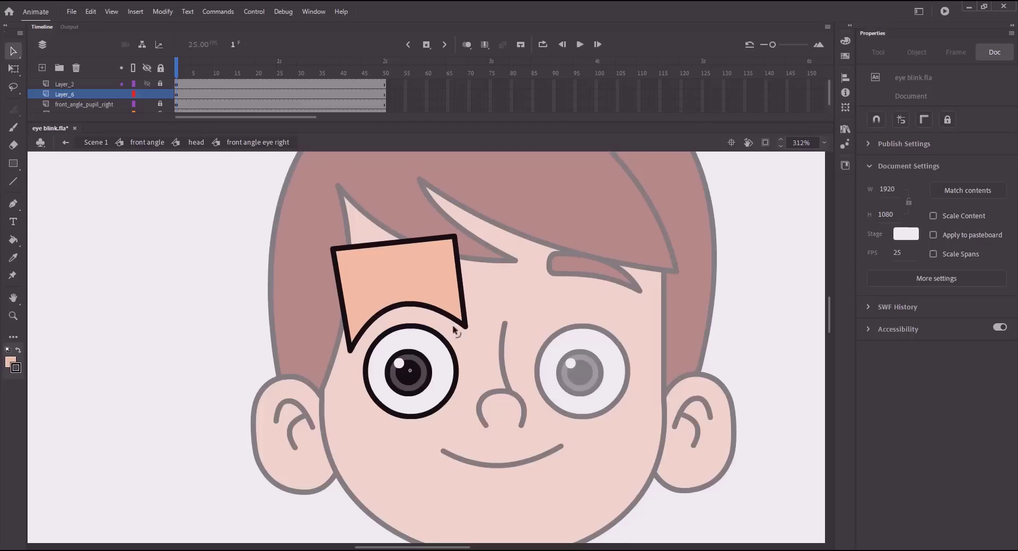
left_click_drag(463, 326, 460, 325)
left_click_drag(333, 249, 337, 254)
left_click_drag(454, 237, 451, 238)
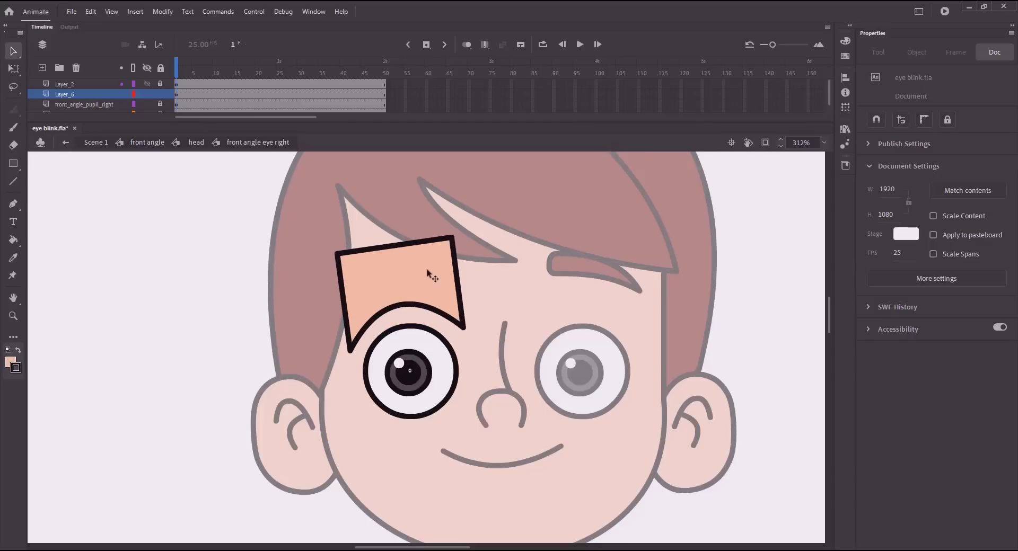
key("ctrl+s")
- Nudge the whole eyelid shape slightly down toward the eye, lower its inner bottom corner, and save the file
double_click(388, 276)
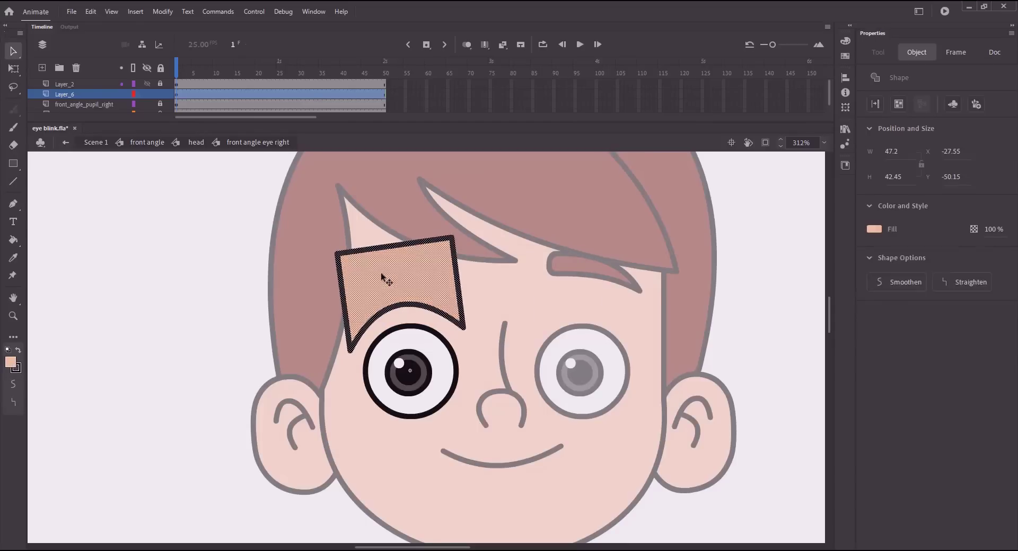
key("Down")
key("Down")
key("Down")
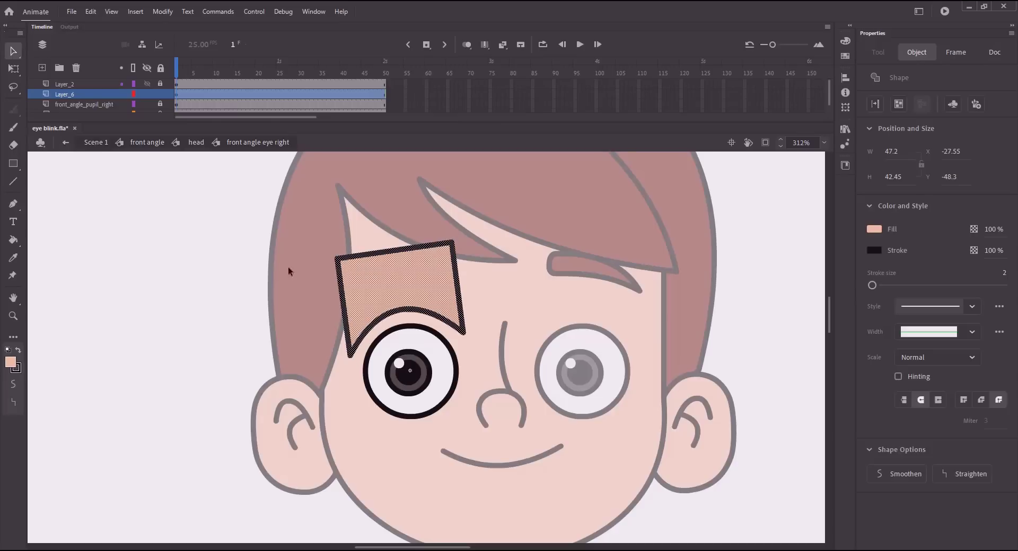
left_click(486, 319)
left_click_drag(464, 333, 465, 338)
key("ctrl+s")
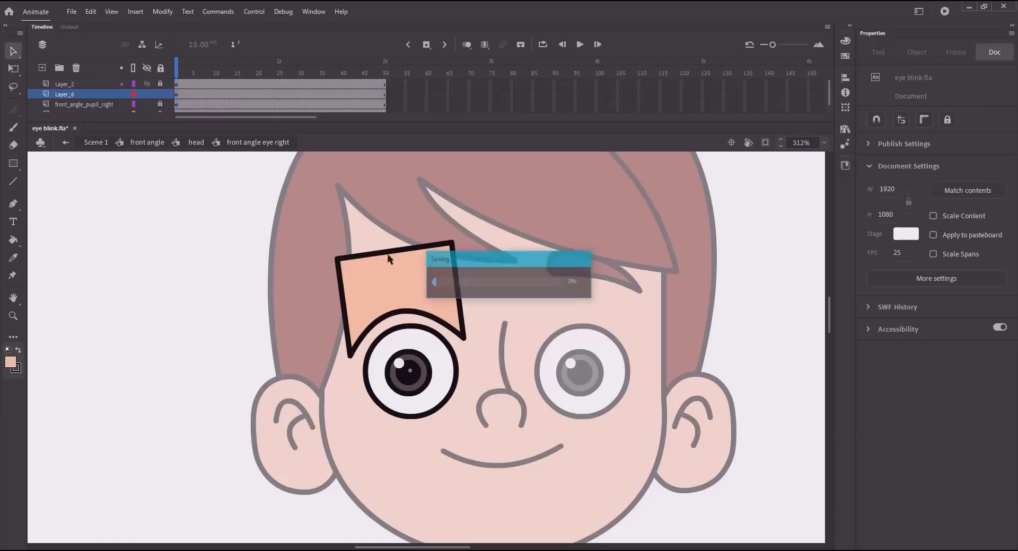
- Insert keyframes at frames 10 and 16 on the eyelid's Layer_6 and save the file
left_click_drag(188, 74, 215, 81)
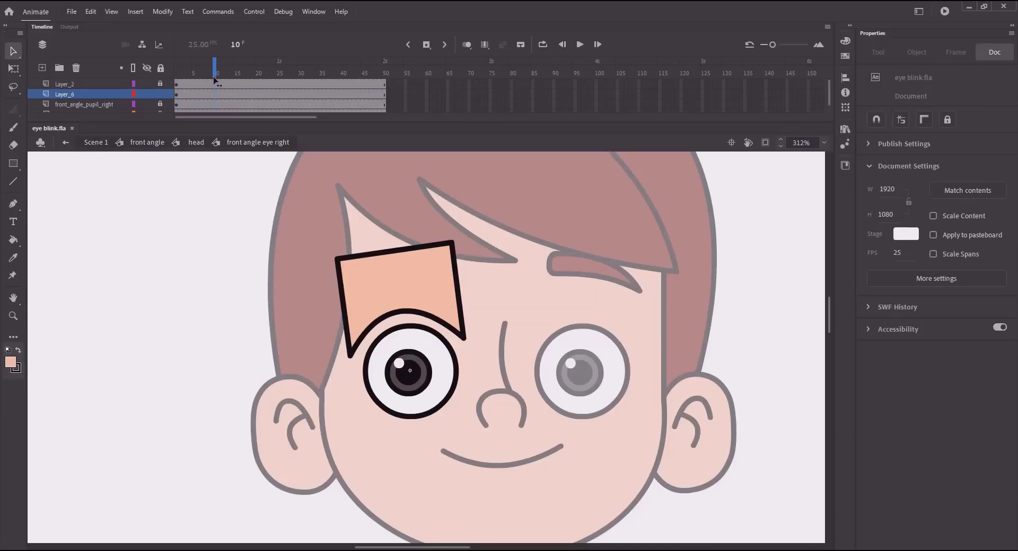
key("F6")
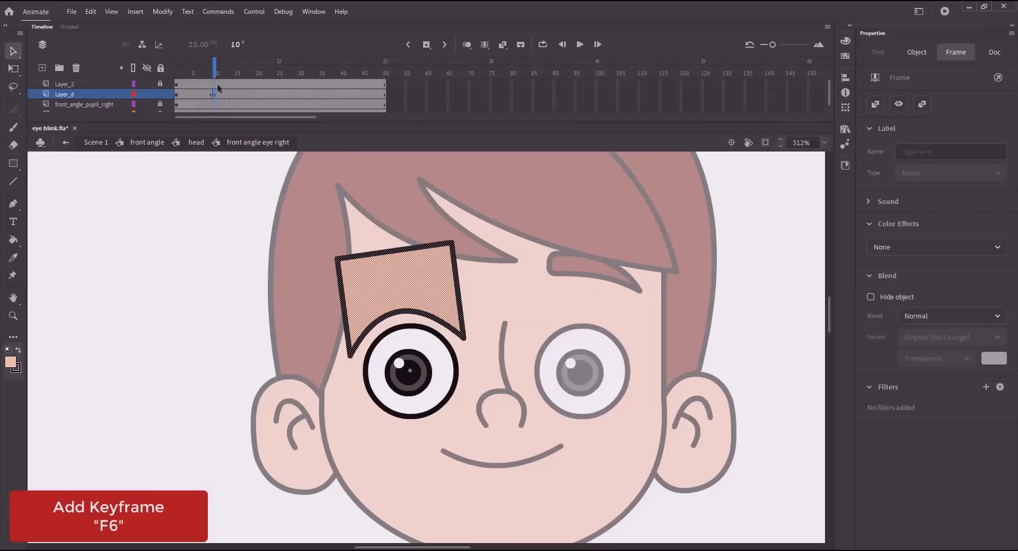
left_click_drag(216, 76, 240, 80)
key("F6")
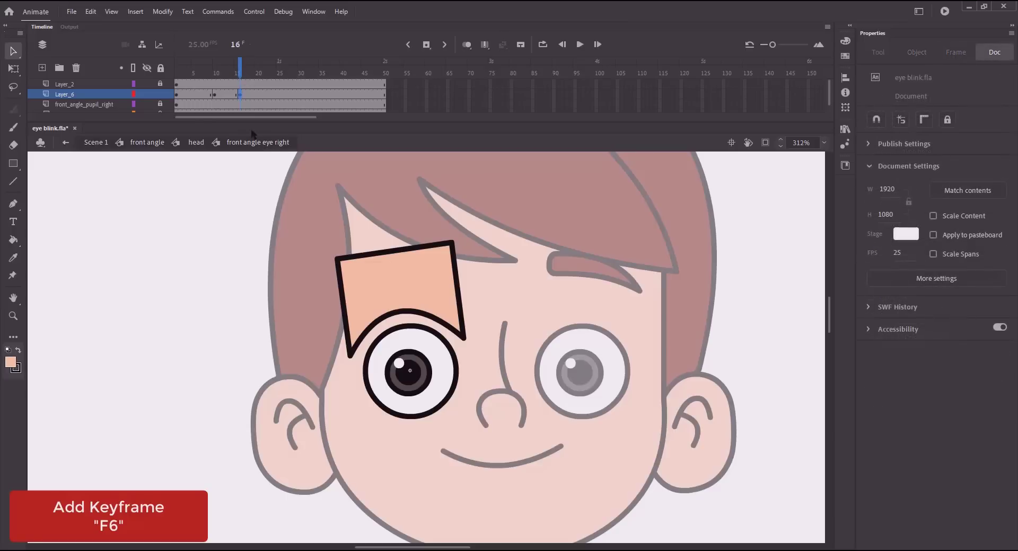
key("ctrl+s")
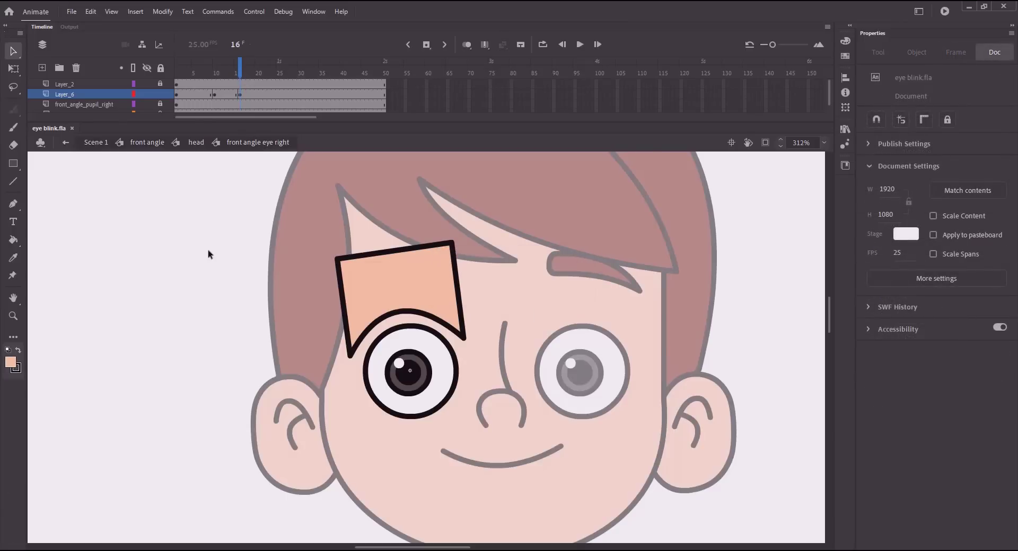
- On frame 16, move the eyelid shape down over the eye and bend its lower edge downward to cover the eye completely
double_click(398, 293)
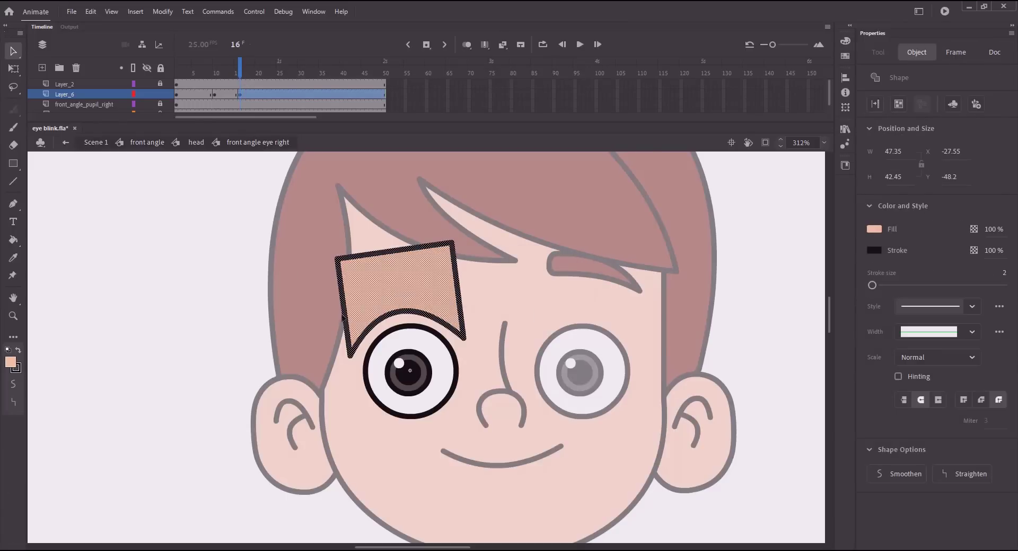
key("Right")
key("Down")
key("Down")
key("Down")
key("Down")
key("Down")
key("Down")
key("Down")
key("Down")
key("Down")
key("Down")
key("Down")
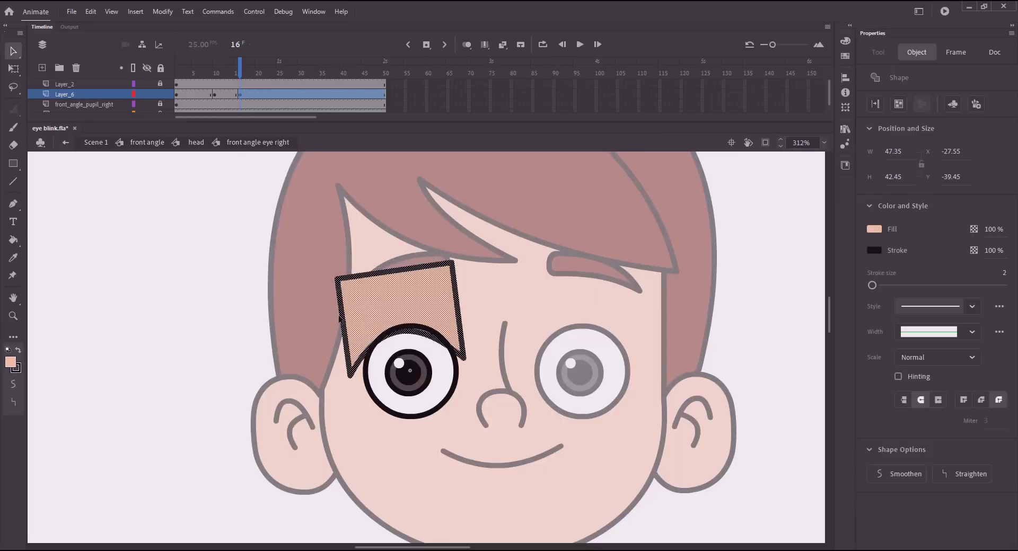
key("Right")
key("Down")
key("Down")
key("Down")
key("Down")
key("Down")
key("Down")
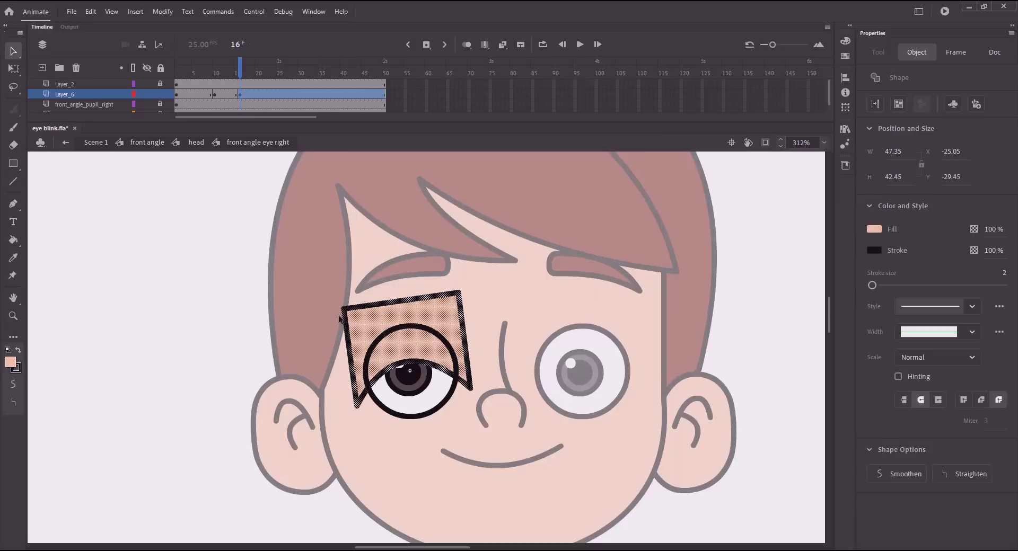
left_click(283, 338)
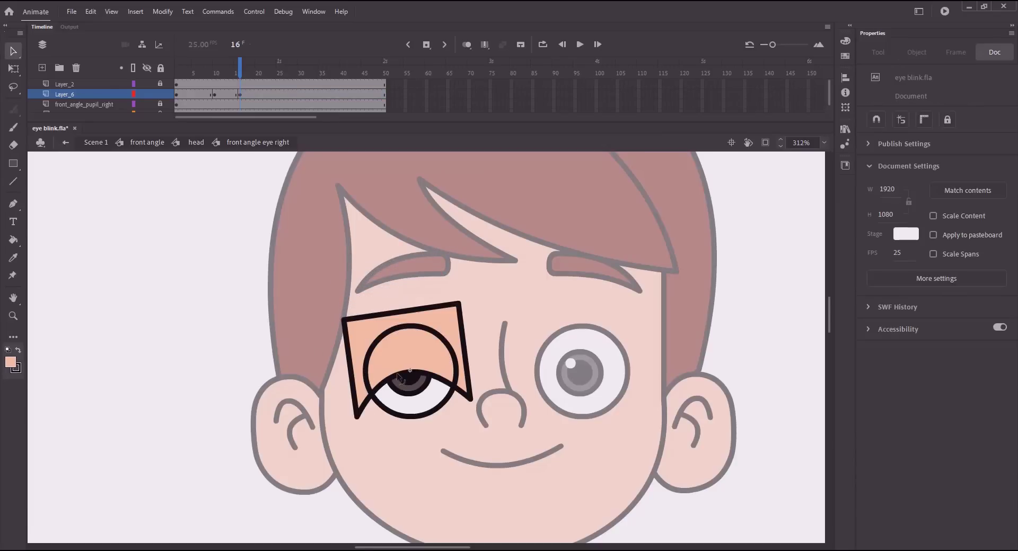
left_click_drag(399, 378, 412, 438)
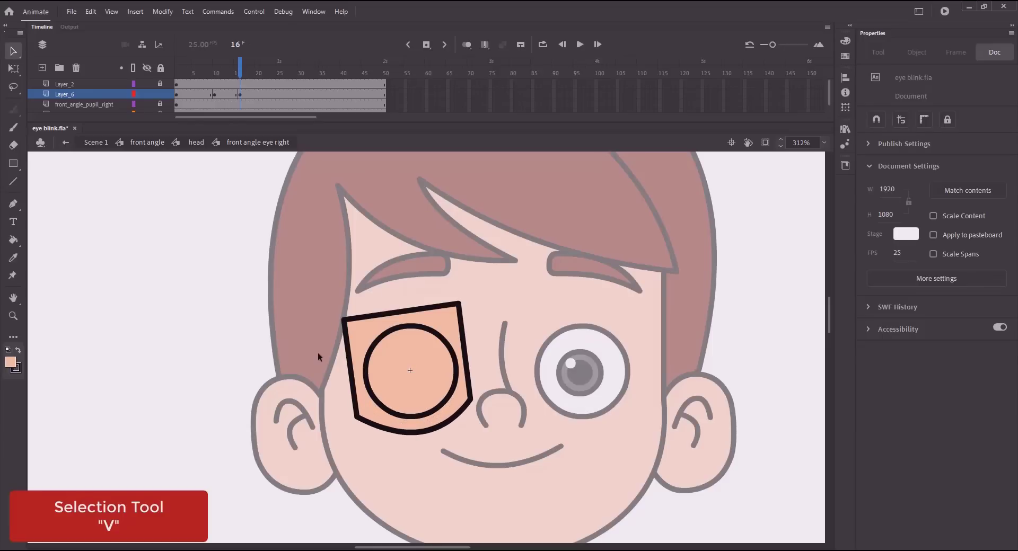
- Save the file and create a shape tween between frames 10 and 16 on the eyelid's Layer_6
key("ctrl+s")
left_click(224, 94)
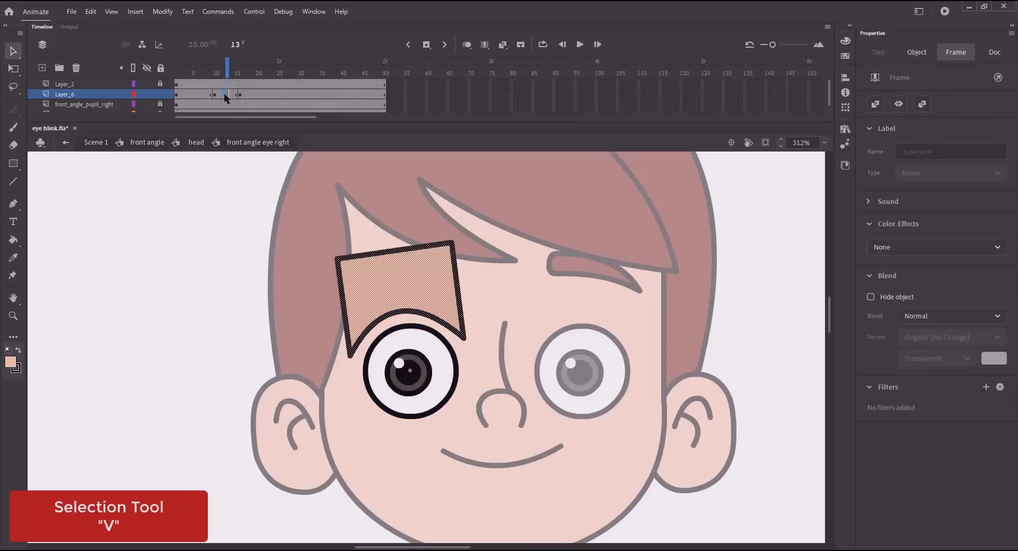
right_click(224, 94)
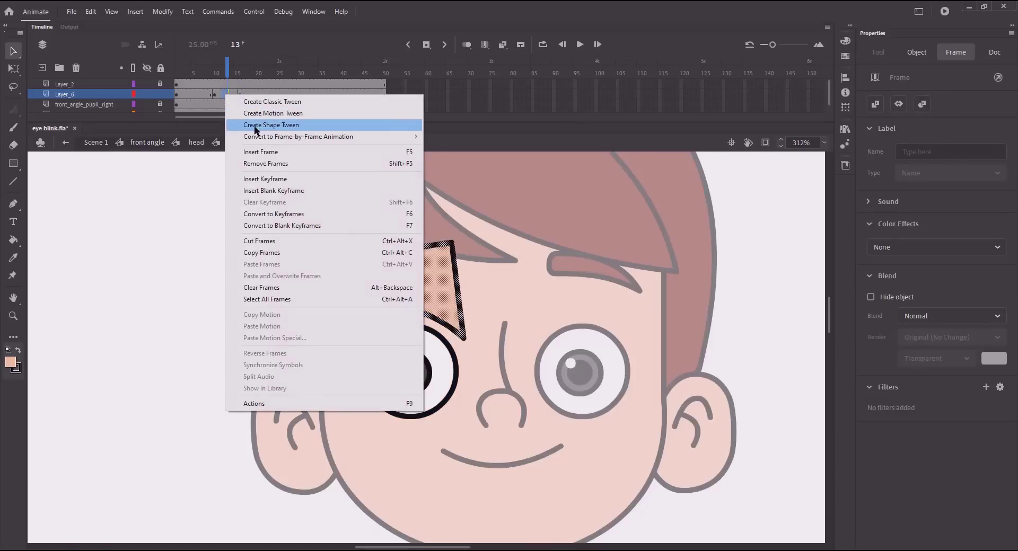
left_click(265, 125)
- Insert a closed-eyelid keyframe at frame 20 on Layer_6 and copy the open eyelid from frame 1 to frame 26
left_click_drag(227, 69, 257, 78)
left_click(222, 195)
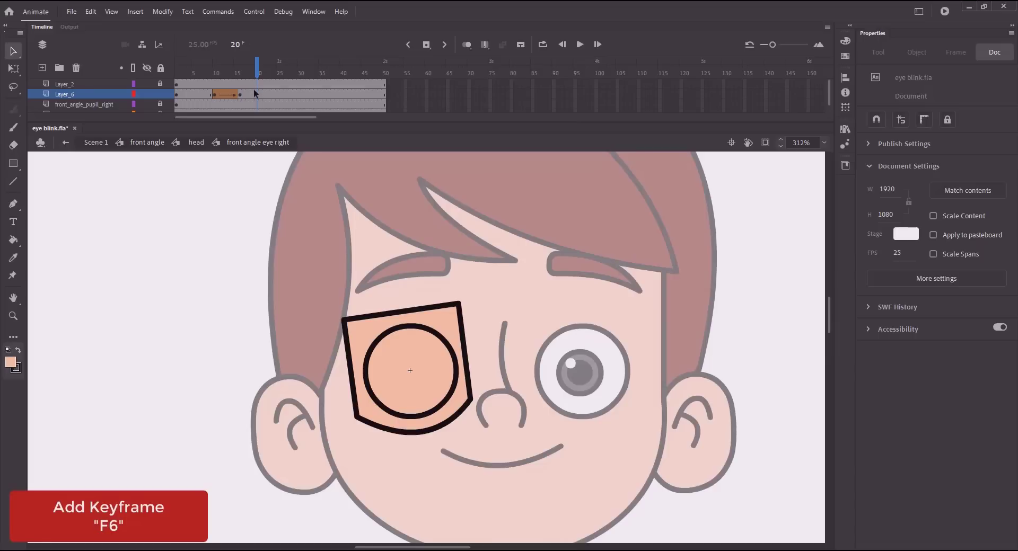
left_click(205, 97)
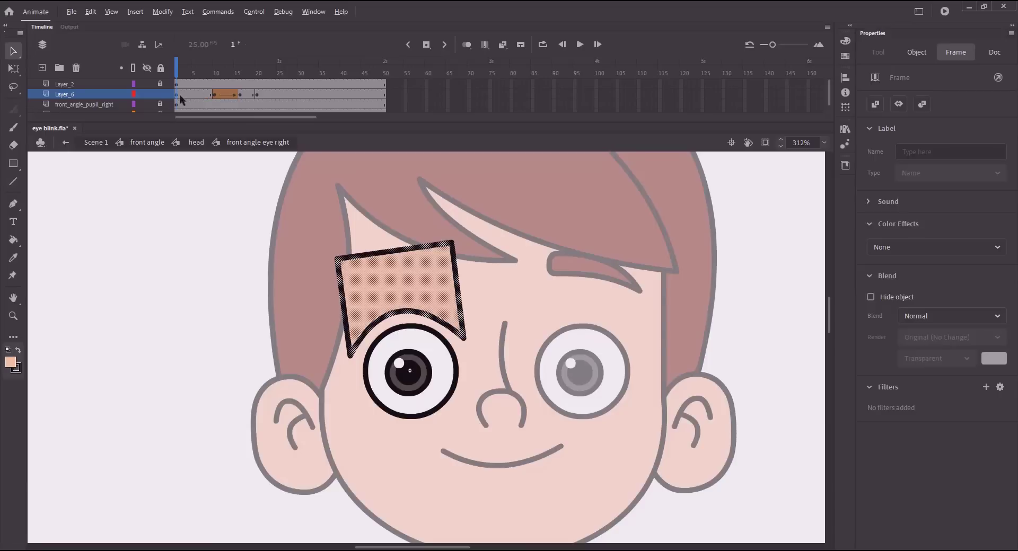
mouse_move(284, 91)
left_mouse_down()
mouse_move(282, 73)
mouse_move(240, 74)
mouse_move(270, 88)
left_mouse_up()
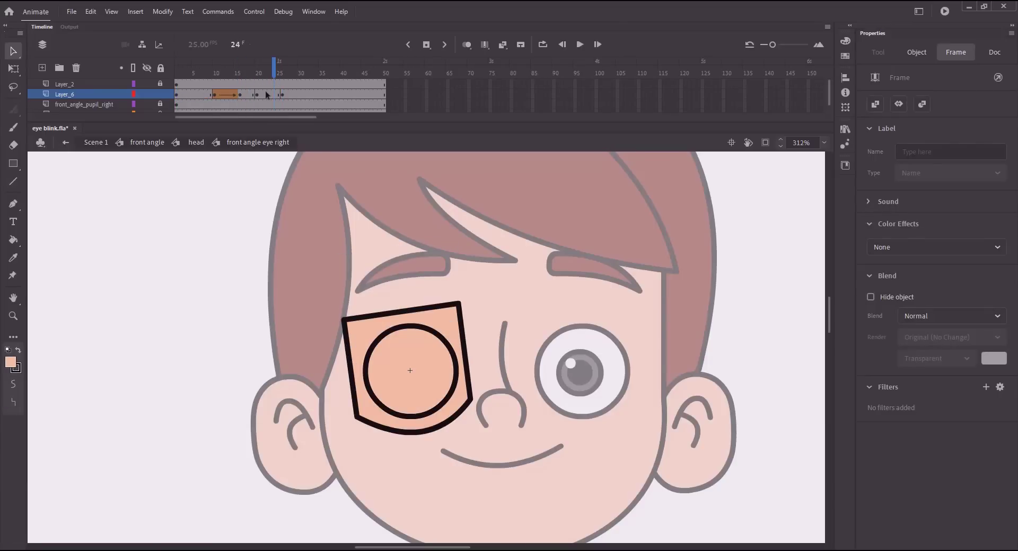
- Create a shape tween between frames 20 and 26 on Layer_6 so the eyelid opens again
left_click(266, 96)
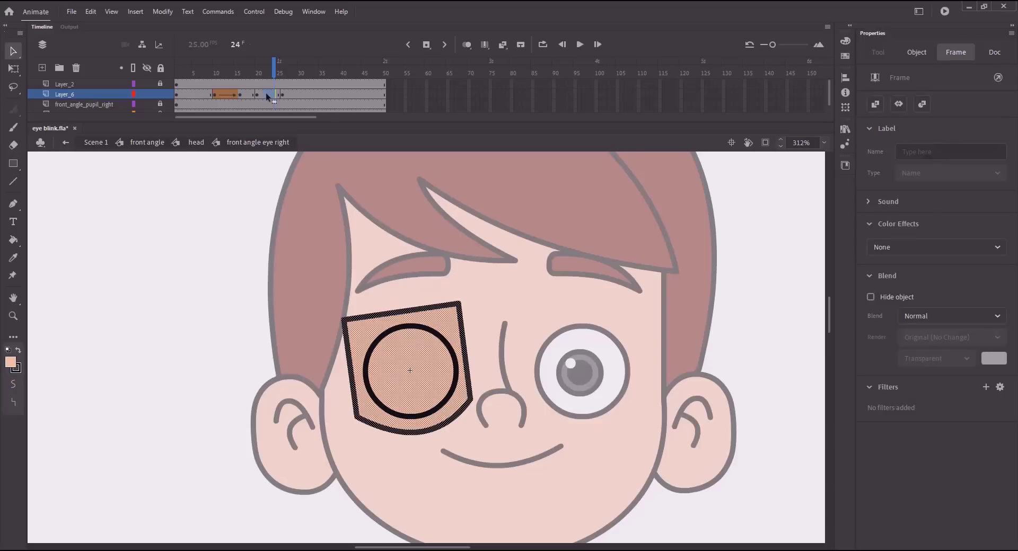
right_click(268, 95)
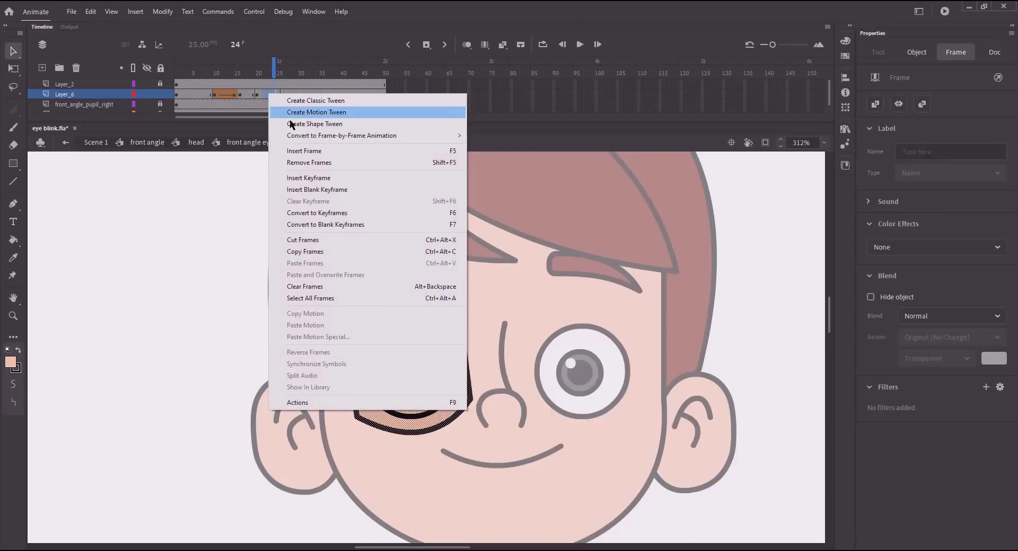
left_click(314, 124)
- Play and scrub through the eyelid's closing and opening, and save the file
left_click_drag(273, 73, 202, 84)
left_click(203, 224)
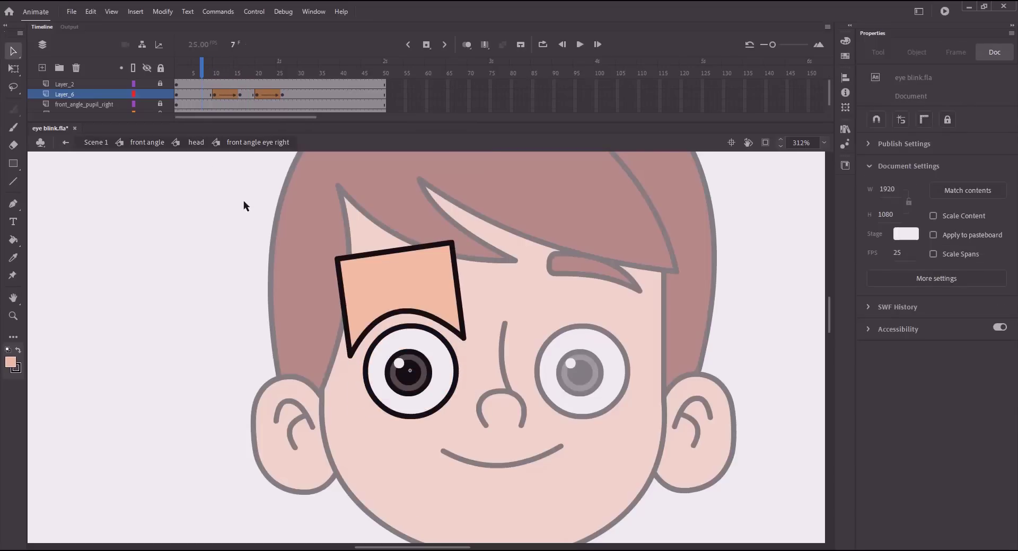
left_click(578, 46)
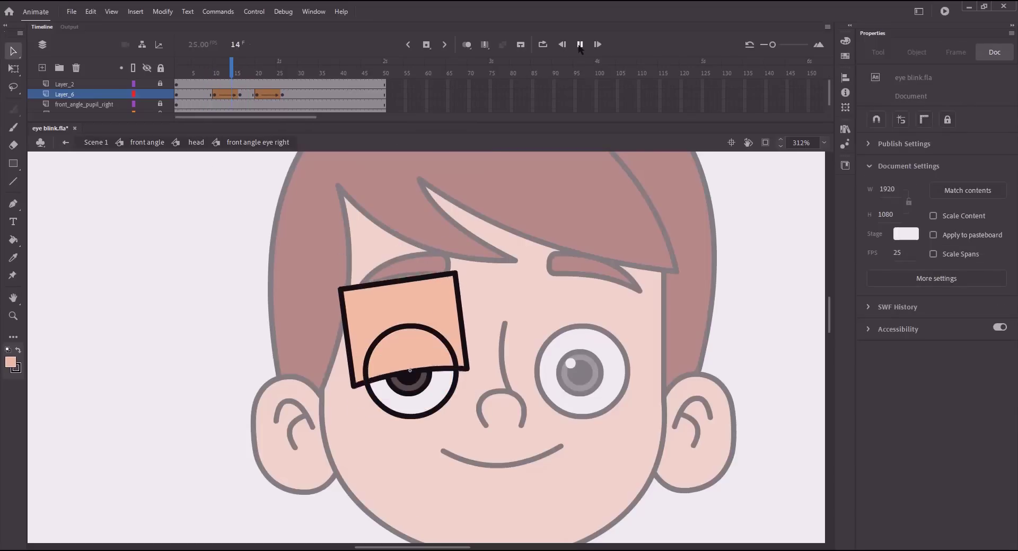
left_click_drag(214, 73, 156, 76)
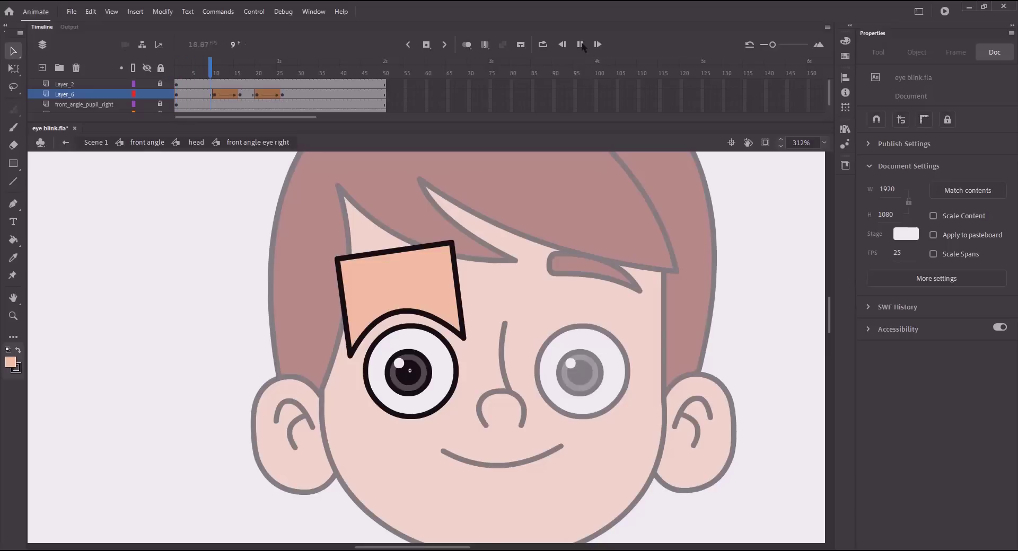
left_click(579, 45)
left_click_drag(280, 72, 159, 76)
key("ctrl+s")
- Add a new layer above Layer_6, copy the eye's white circle from Layer_3 into it, lock Layer_3, and save the file
left_click_drag(180, 123, 170, 143)
left_click(41, 69)
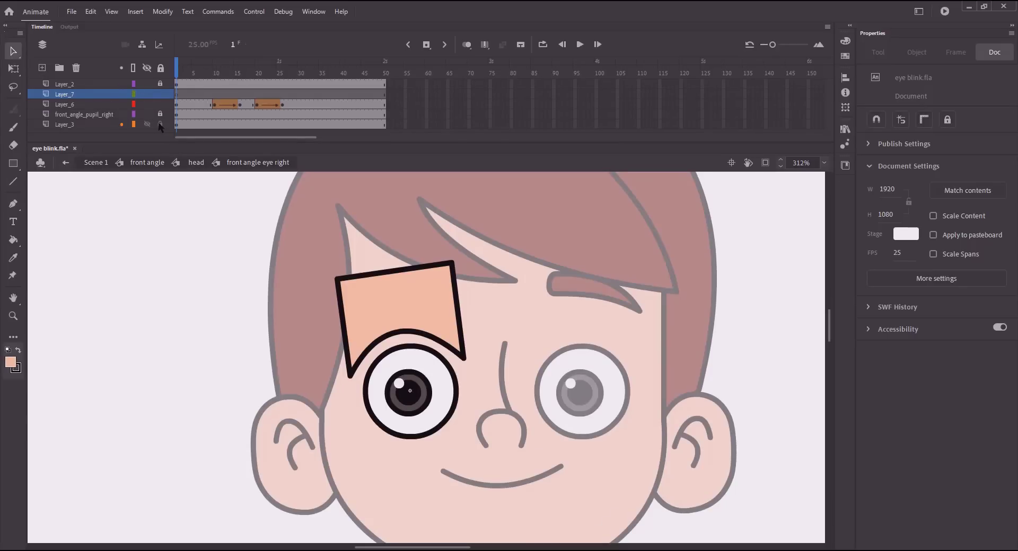
left_click(186, 127)
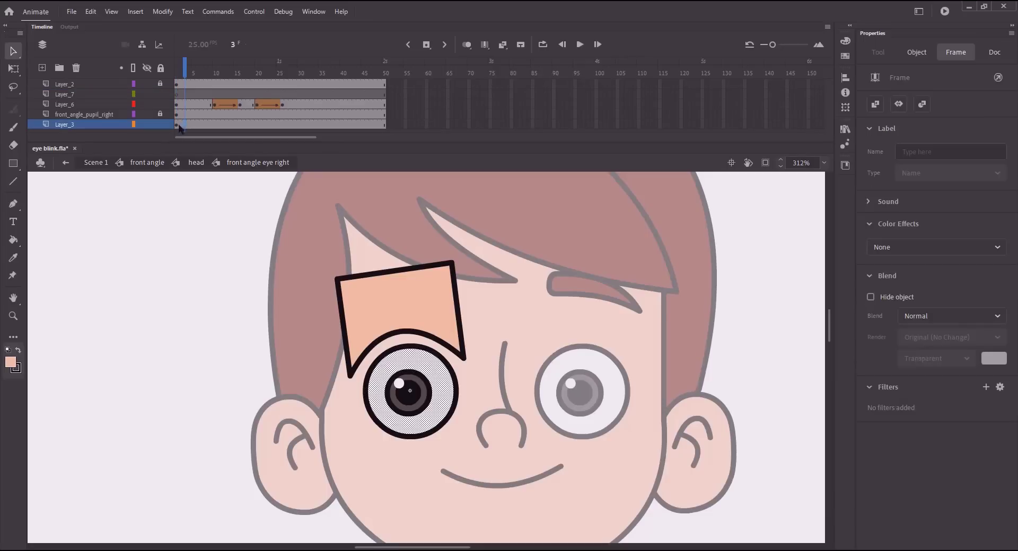
left_click(177, 126)
left_click(175, 95)
key("Delete")
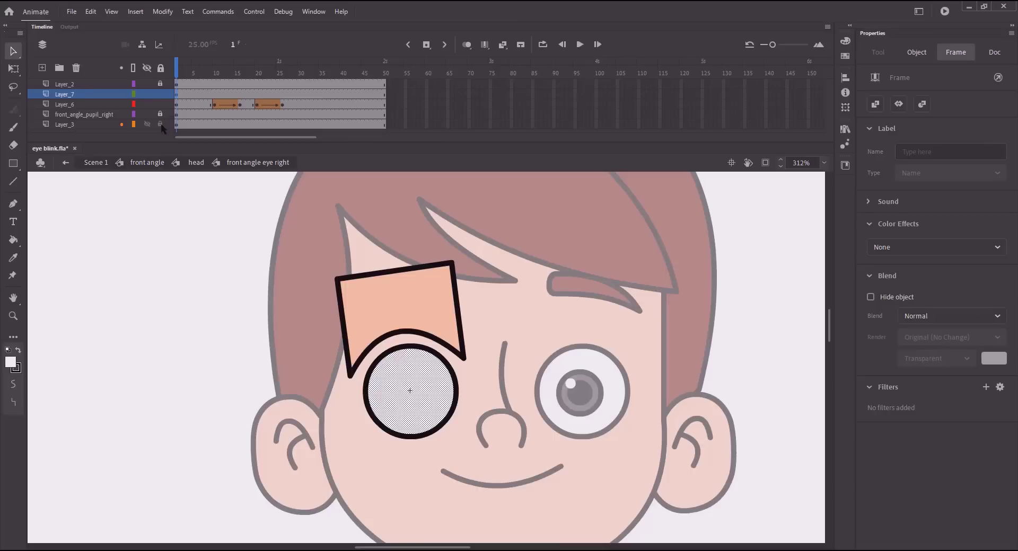
left_click(170, 208)
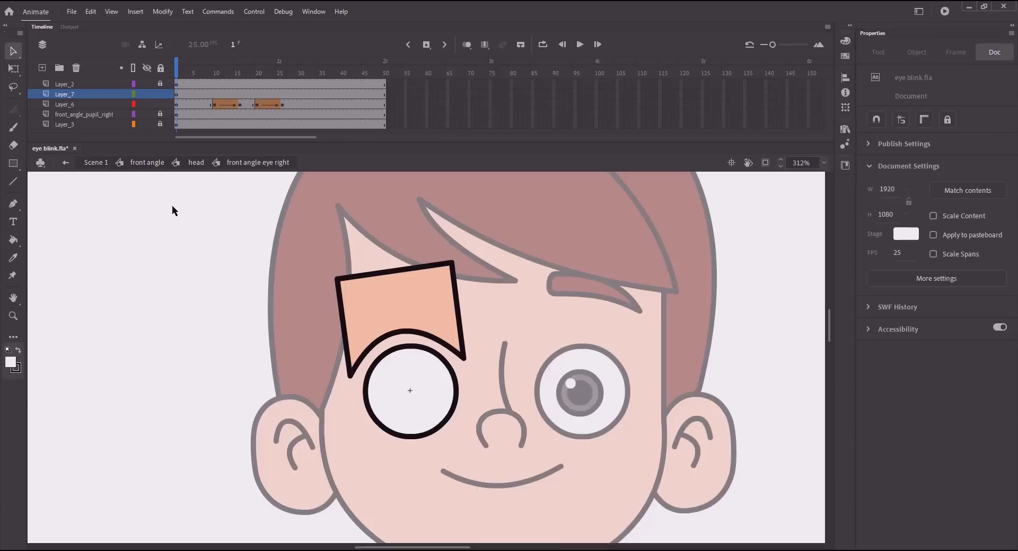
key("ctrl+s")
- Turn Layer_7 into a mask over the eyelid's Layer_6, scrub through the blink to check it, and save the file
right_click(80, 96)
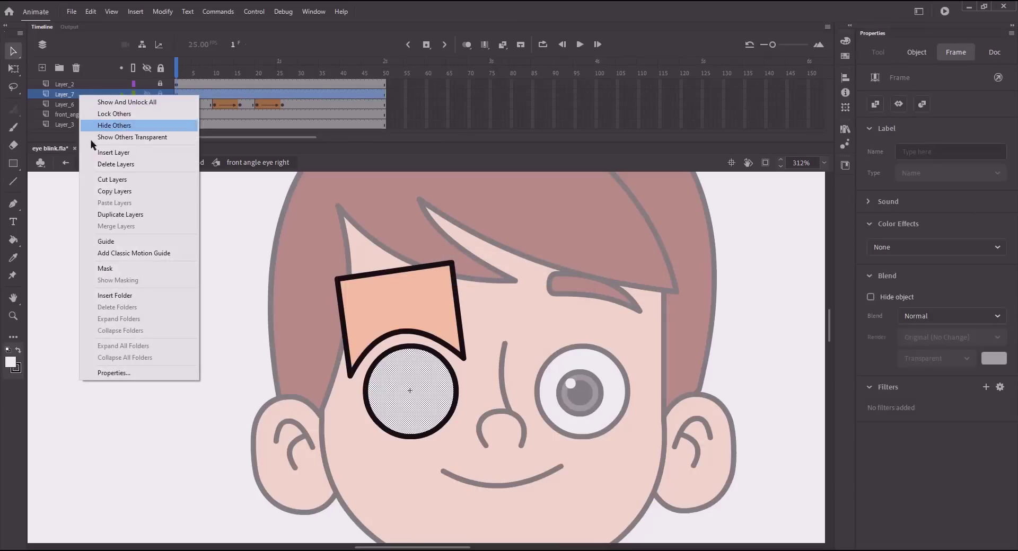
left_click(124, 267)
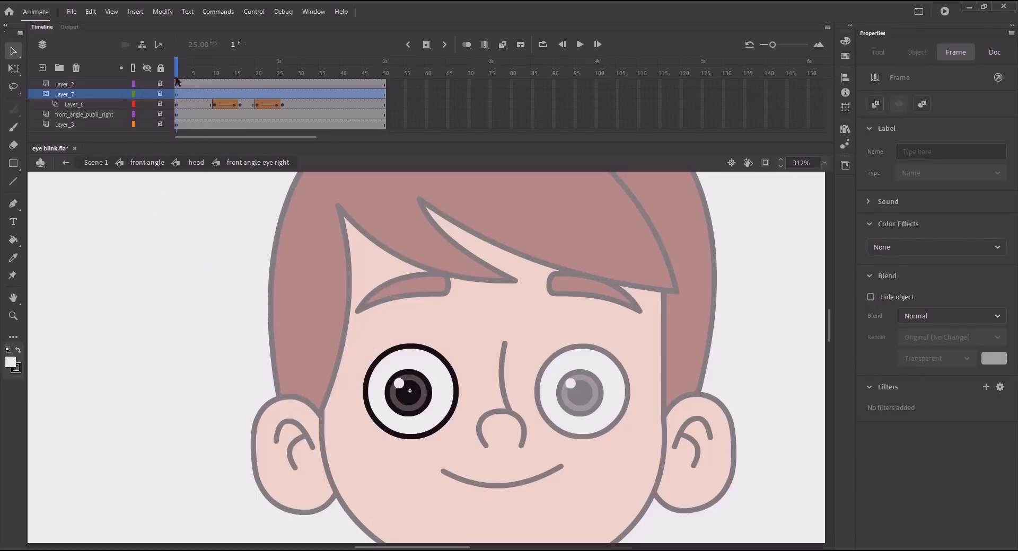
left_click_drag(179, 73, 309, 98)
left_click(190, 245)
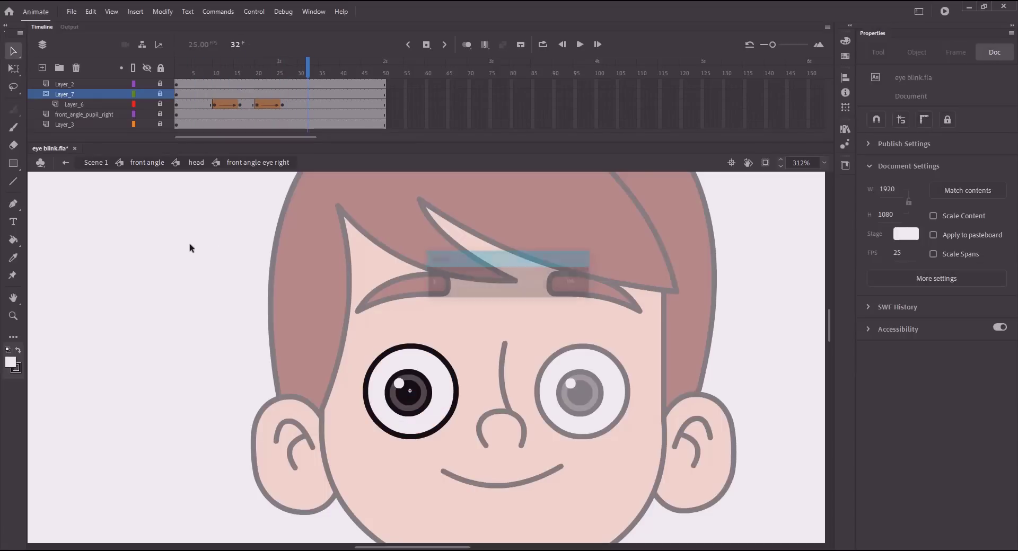
key("ctrl+s")
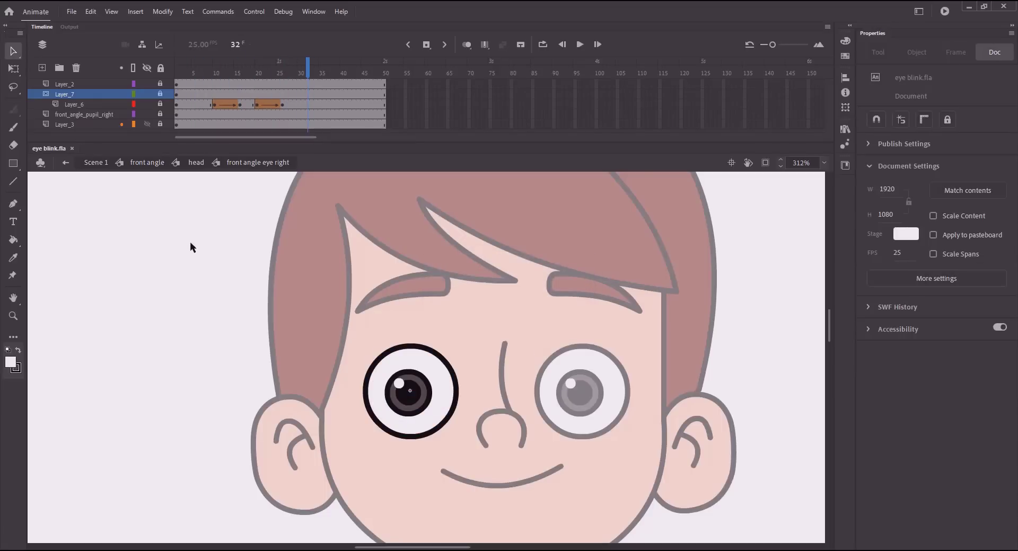
- Insert keyframes at frames 10 and 14 on the front_angle_pupil_right layer and move the pupil slightly down on frame 14
left_click_drag(263, 70, 244, 87)
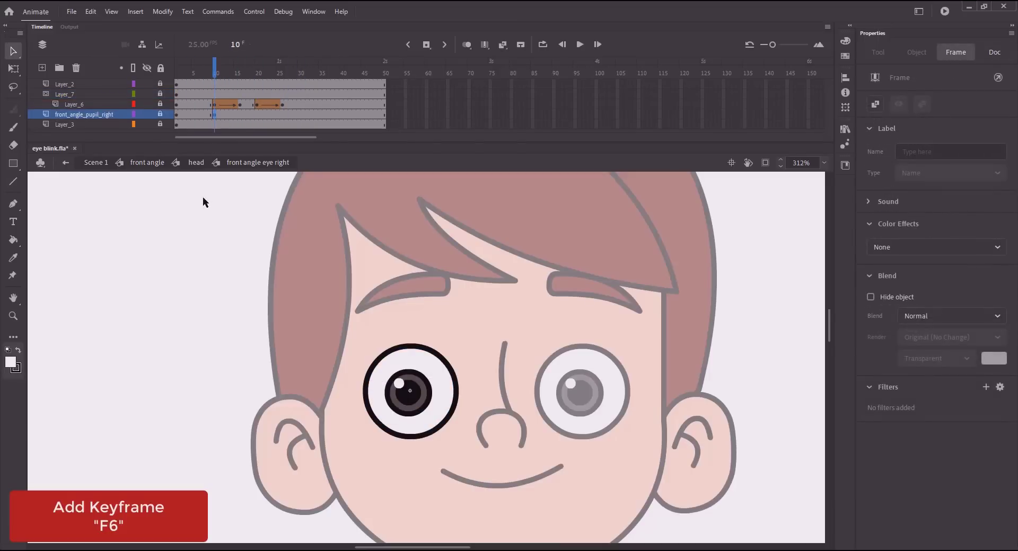
left_click(231, 116)
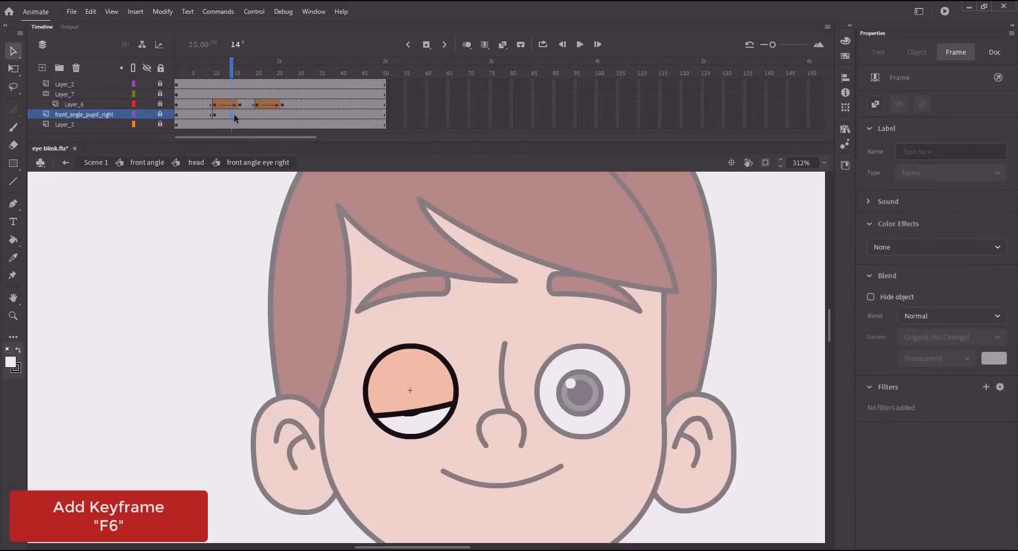
key("F6")
key("ctrl+a")
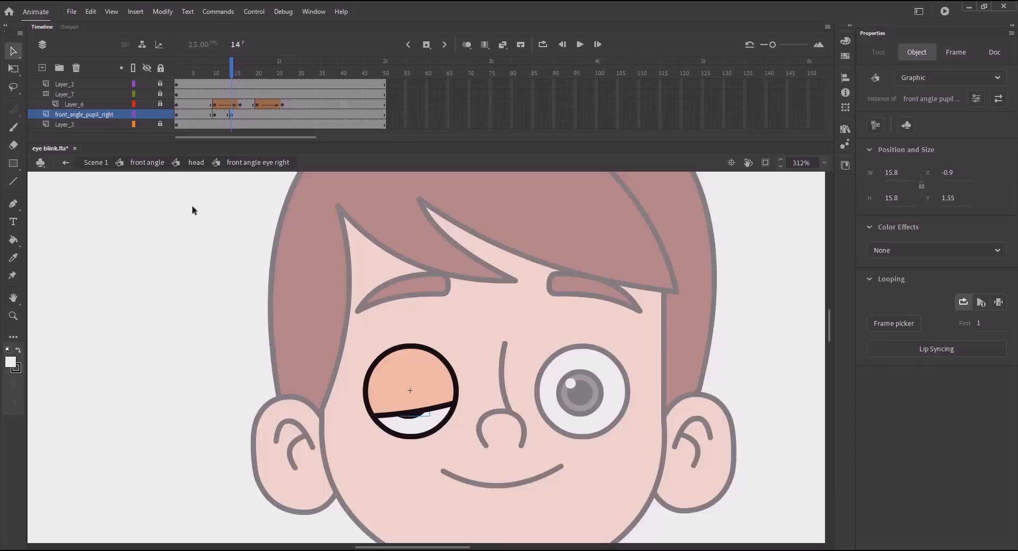
- Create a classic tween between frames 10 and 14 on the front_angle_pupil_right layer and scrub through it
left_click(223, 114)
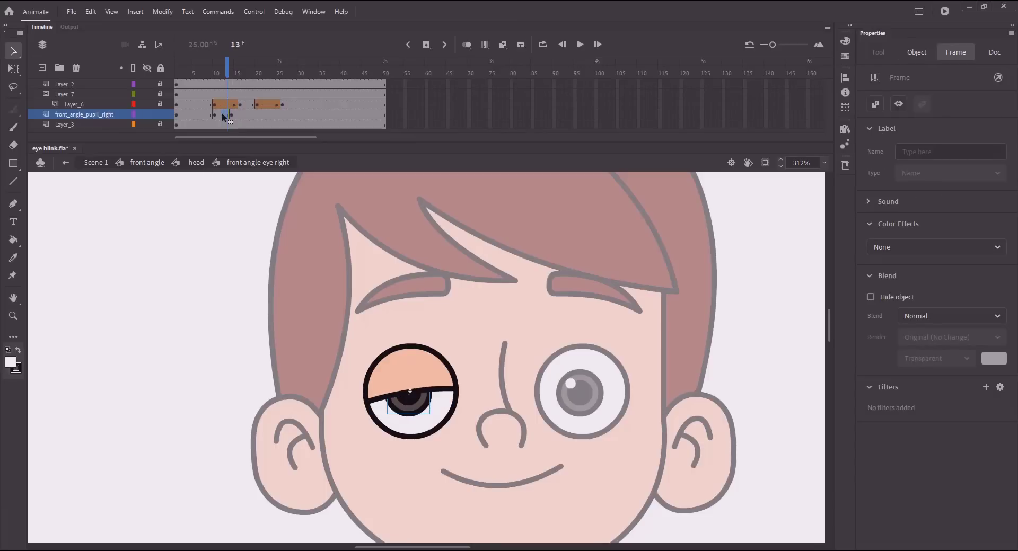
right_click(222, 113)
left_click(231, 121)
mouse_move(226, 73)
left_mouse_down()
mouse_move(253, 74)
mouse_move(193, 75)
mouse_move(268, 76)
mouse_move(228, 74)
mouse_move(237, 74)
left_mouse_up()
- Copy the raised pupil from frame 7 to frame 24 on front_angle_pupil_right and insert a lowered-pupil keyframe at frame 20
left_click(202, 115)
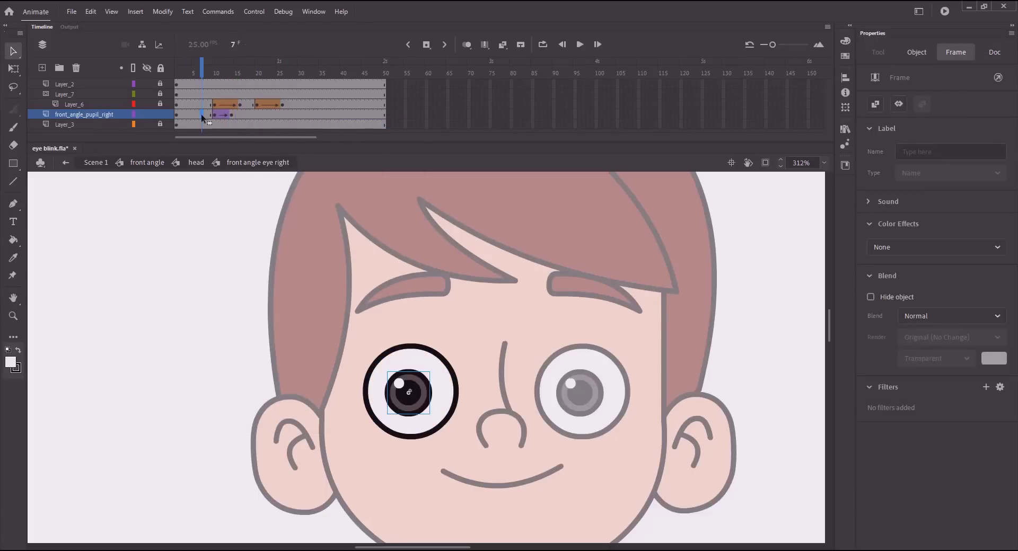
left_click(273, 115)
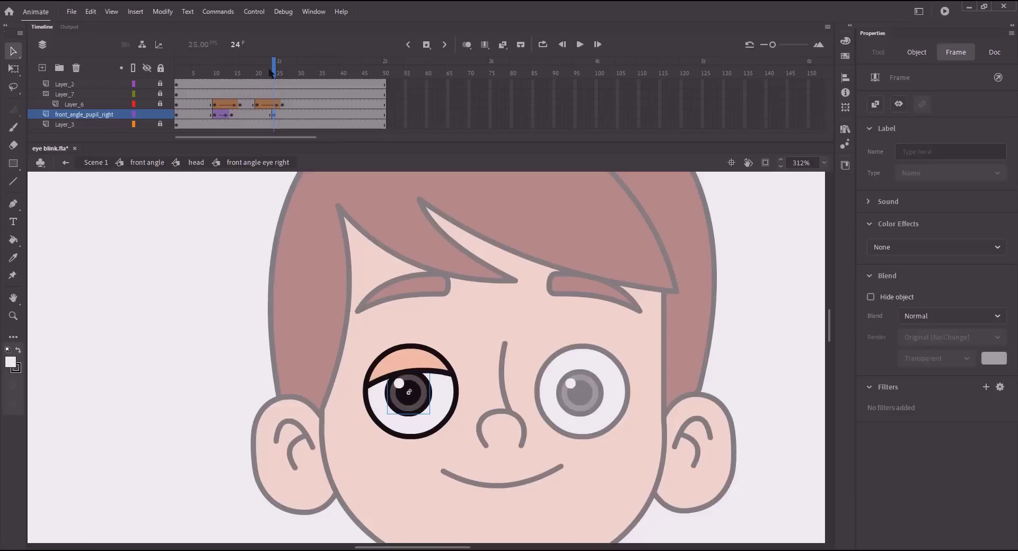
left_click_drag(270, 73, 258, 73)
left_click(258, 114)
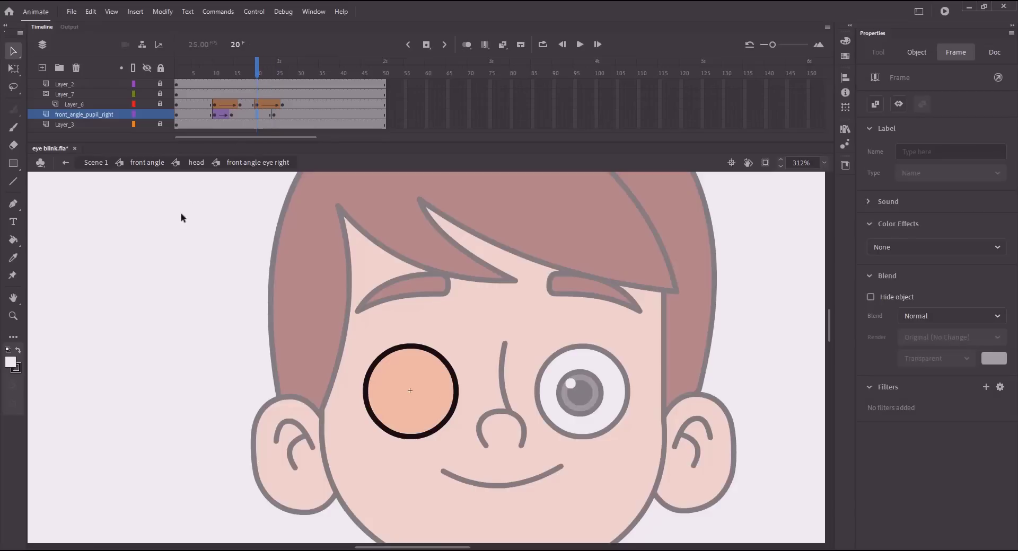
- Create a classic tween between frames 20 and 24 on the front_angle_pupil_right layer
left_click(263, 115)
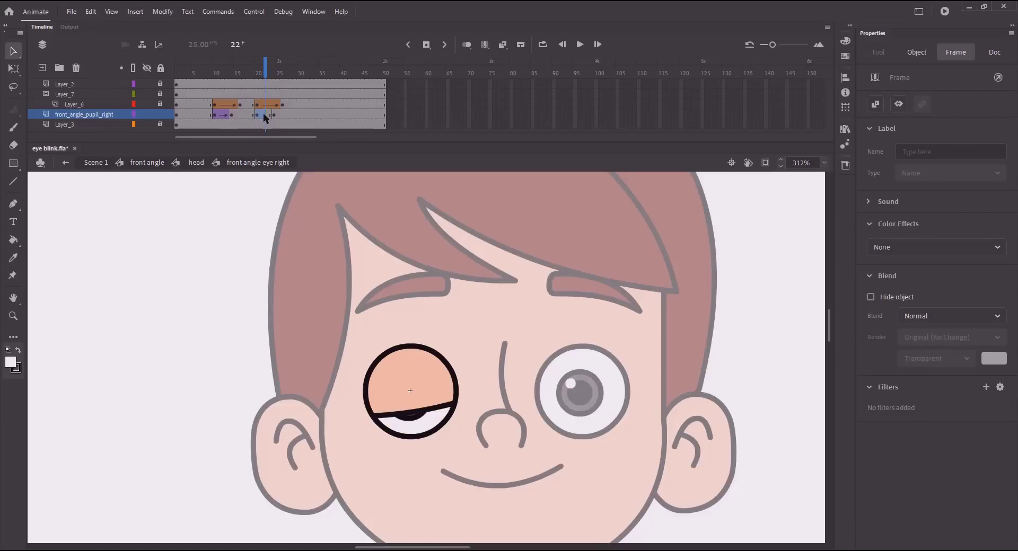
right_click(264, 114)
left_click(270, 121)
- Return to the head symbol, view the whole character, and scrub through the finished blink of the first eye
left_click_drag(265, 73, 245, 80)
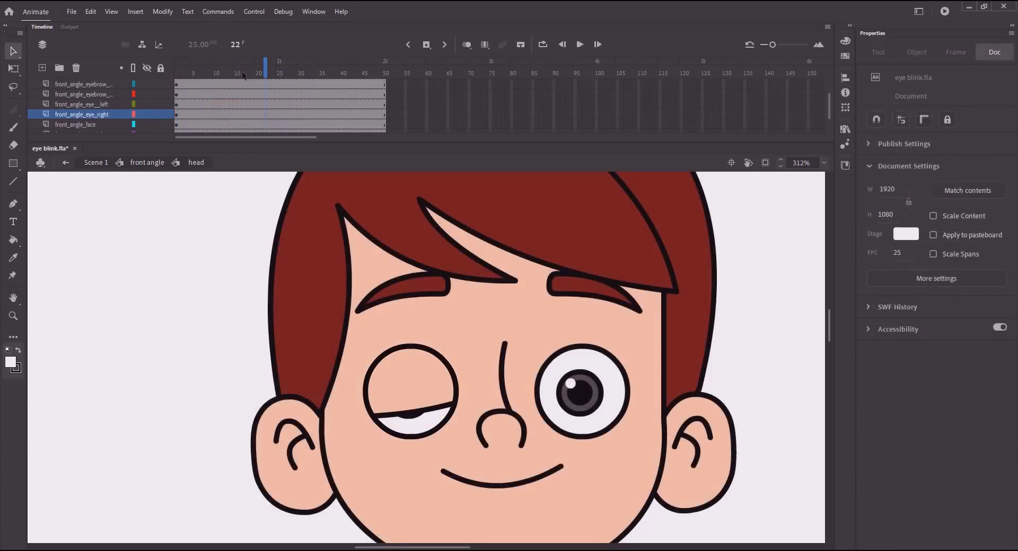
key("ctrl+2")
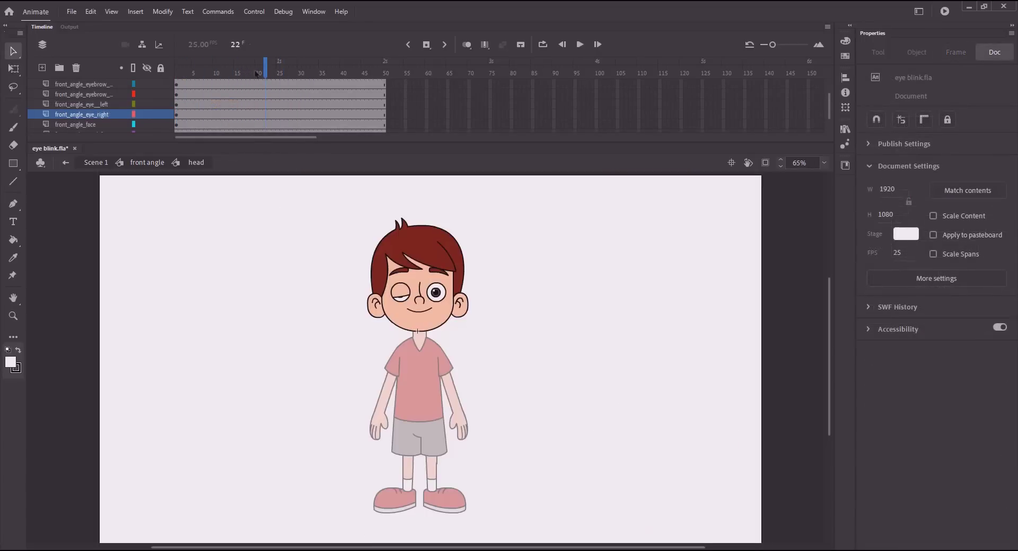
left_click_drag(264, 74, 316, 95)
- Open the front angle eye left symbol, extend all three of its layers to frame 50, and save the file
left_click(436, 295)
double_click(436, 294)
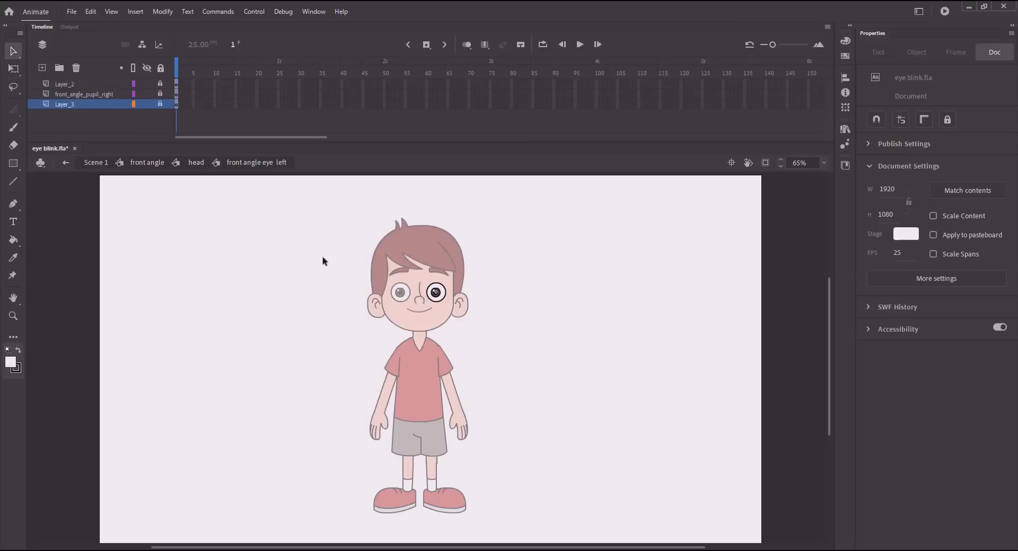
left_click_drag(227, 81, 378, 115)
key("F5")
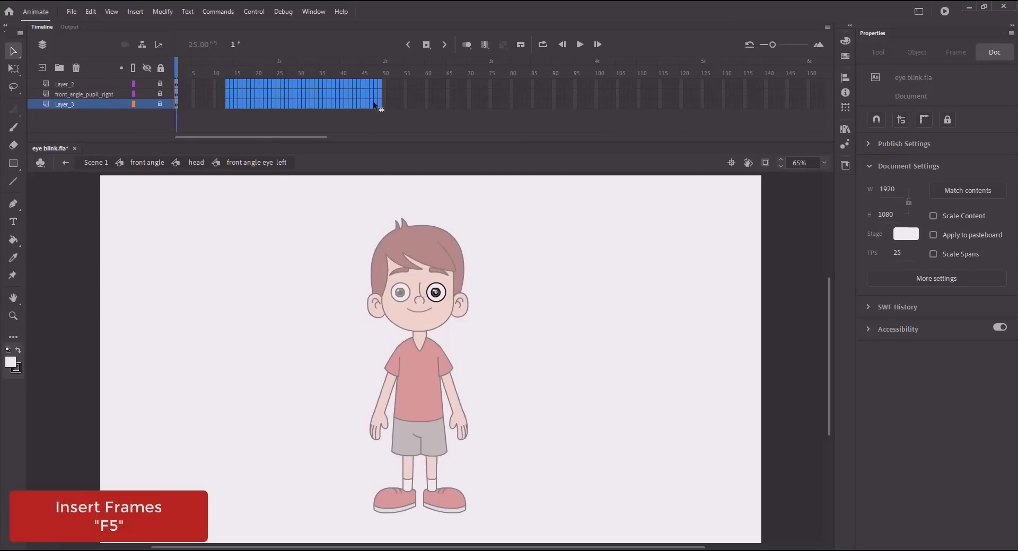
key("F5")
left_click_drag(376, 73, 176, 71)
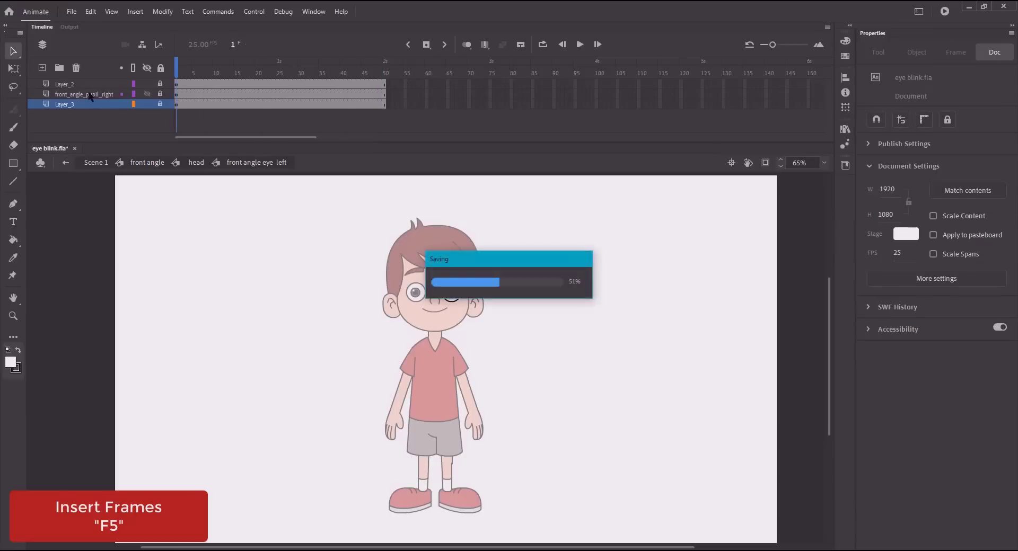
- Add a new layer above front_angle_pupil_right and draw a skin-coloured rectangle with a black outline just above the eye
left_click(92, 94)
left_click(42, 68)
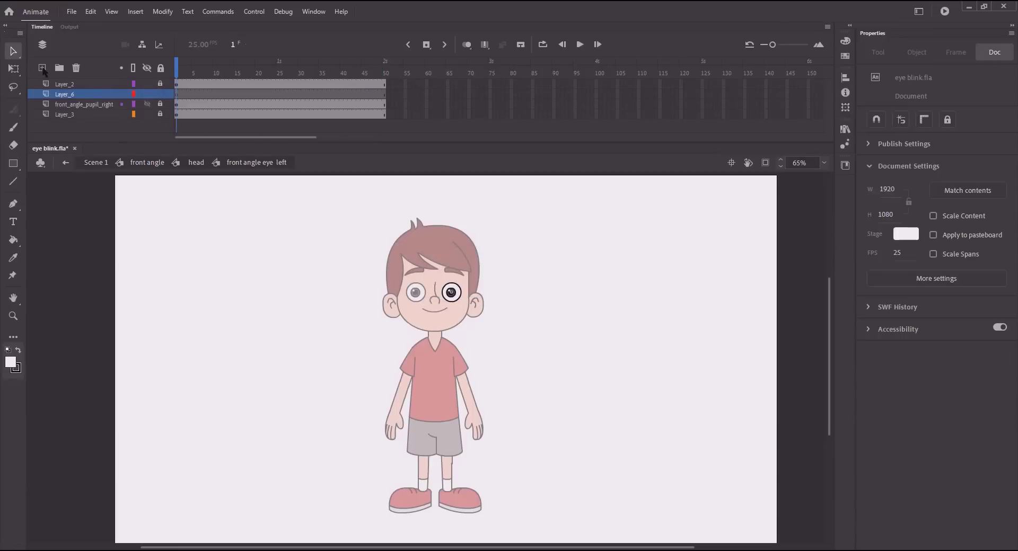
key("z")
left_click_drag(401, 261, 490, 302)
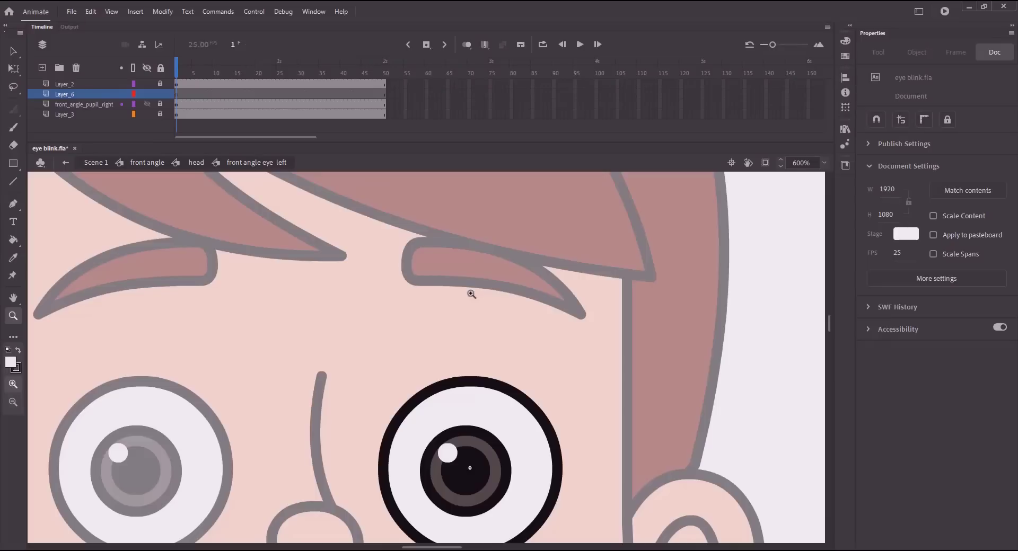
mouse_move(405, 298)
left_mouse_down()
mouse_move(443, 215)
mouse_move(536, 319)
left_mouse_up()
key("ctrl+minus")
key("r")
left_click(517, 285)
- Reshape the rectangle into a tilted eyelid by moving its corners, arch its lower edge over the eye, and save the file
key("v")
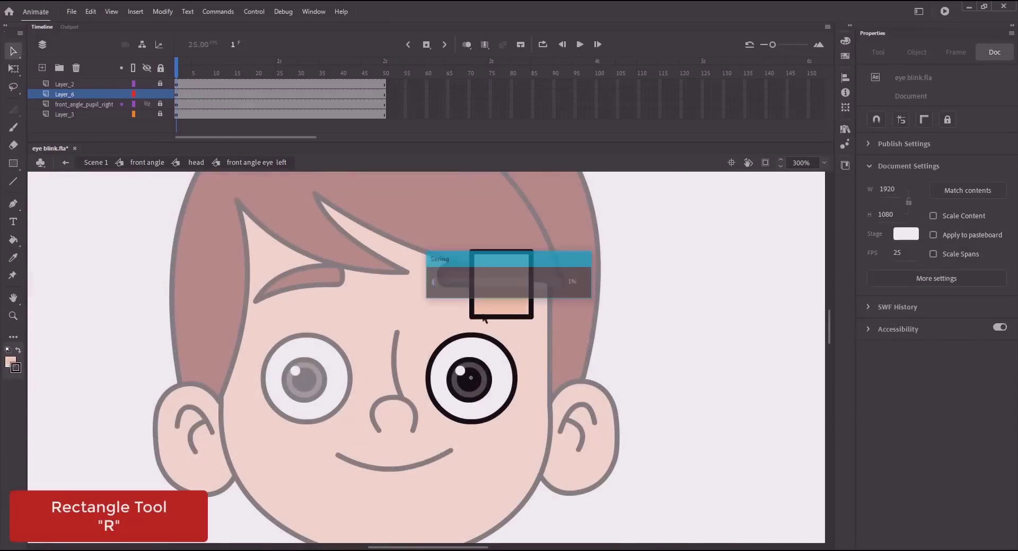
left_click_drag(472, 317, 444, 314)
left_click_drag(471, 250, 436, 238)
left_click_drag(533, 318, 527, 330)
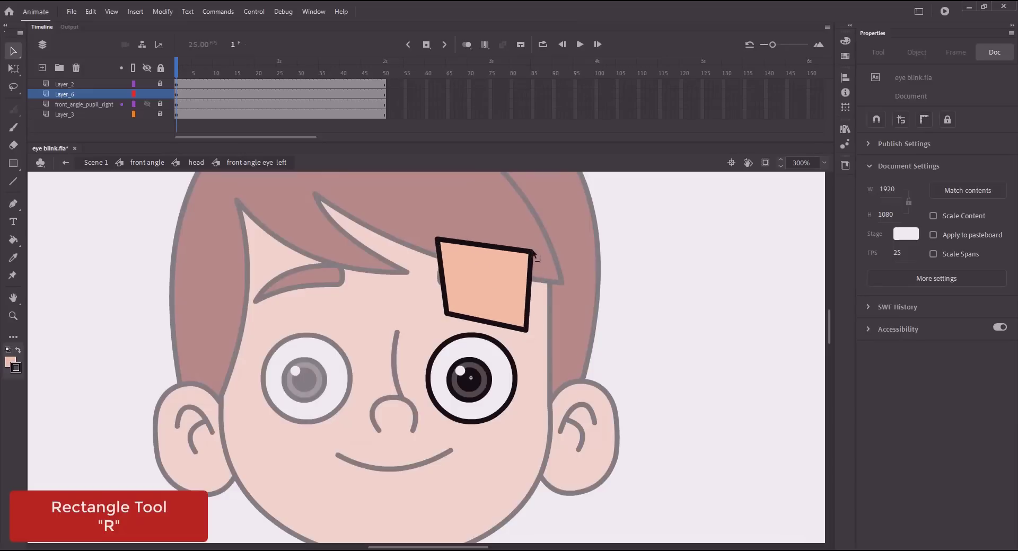
left_click_drag(532, 251, 554, 249)
left_click_drag(446, 236, 441, 232)
left_click_drag(444, 314, 432, 313)
left_click_drag(527, 329, 485, 291)
left_click(494, 273)
left_click(494, 237)
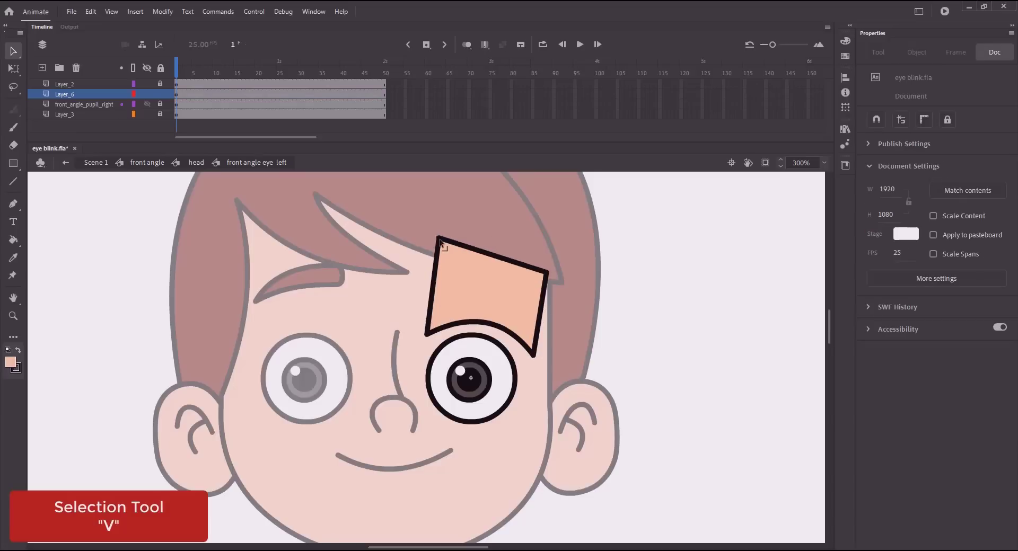
key("ctrl+s")
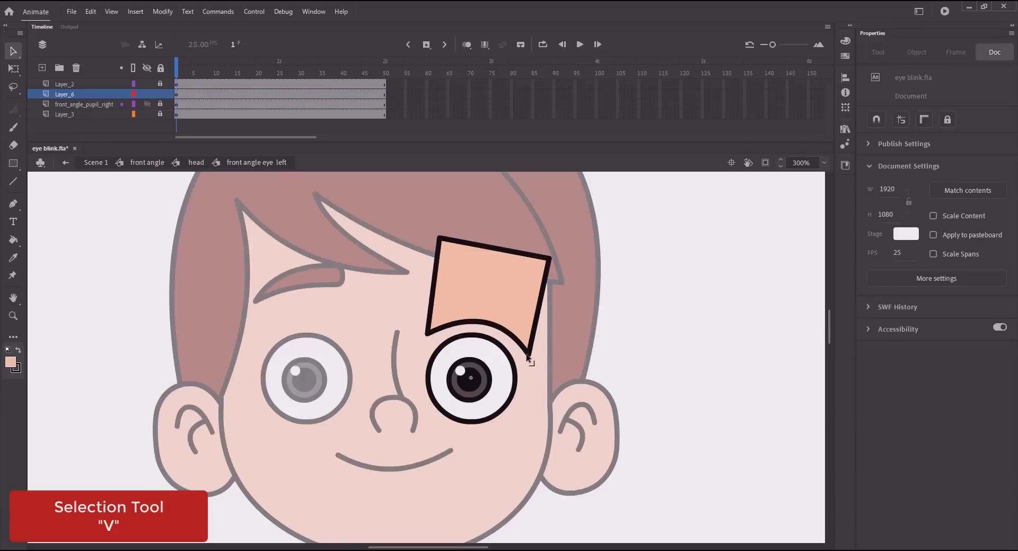
- Refine the eyelid by lowering its lower corners, steepening the arch above the eye and nudging the upper corners inward, saving the file
left_click_drag(426, 335, 425, 345)
left_click_drag(532, 358, 527, 366)
left_click_drag(493, 331, 491, 320)
key("ctrl+s")
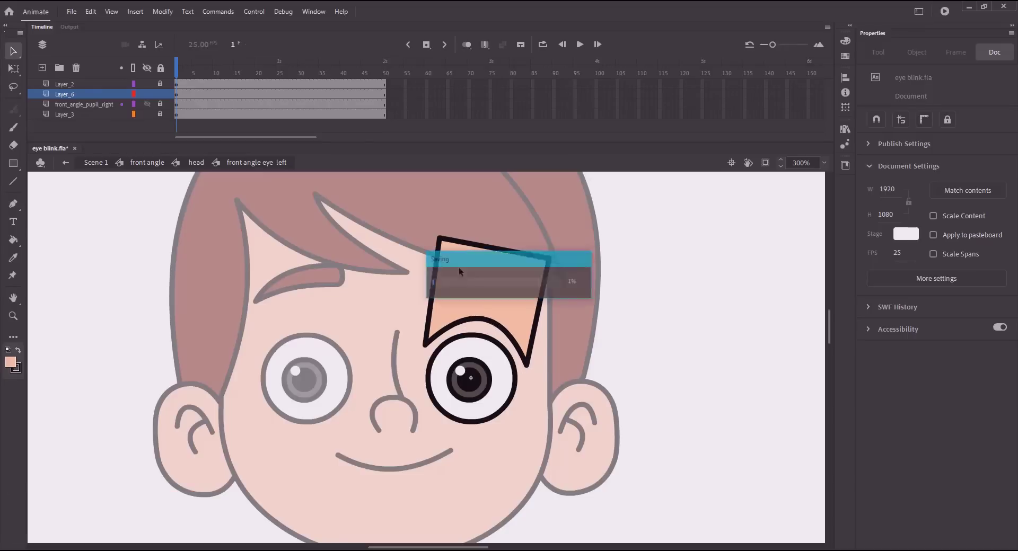
left_click_drag(442, 242, 446, 243)
key("ctrl+z")
left_click(414, 265)
left_click_drag(549, 259, 547, 262)
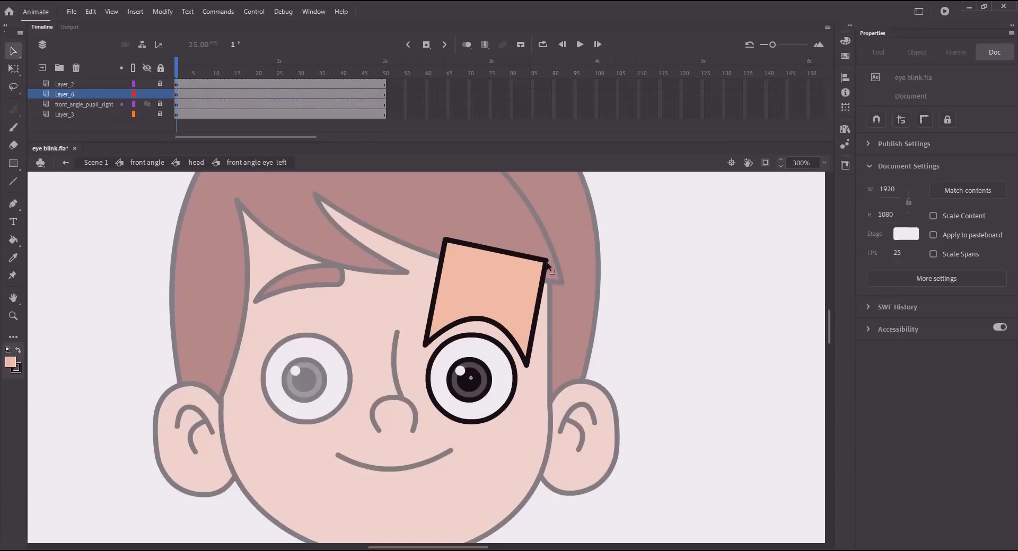
- Insert keyframes at frames 10 and 16 on Layer_6
left_click(216, 94)
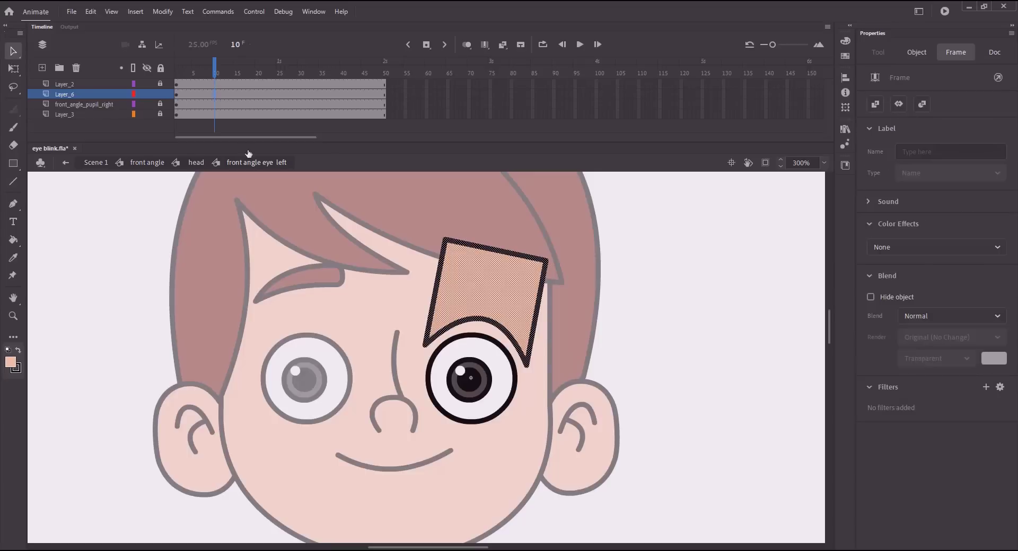
left_click_drag(215, 74, 238, 80)
key("F6")
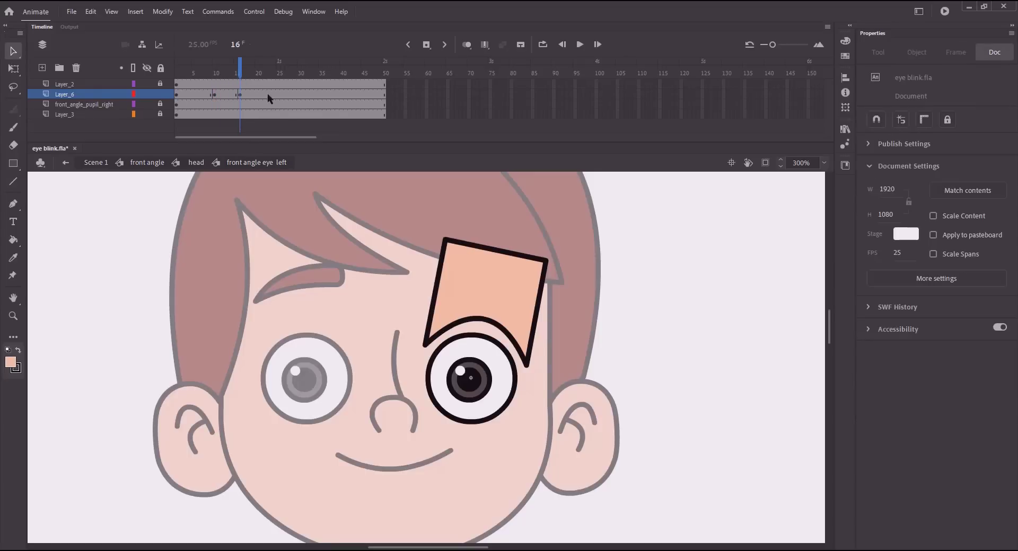
- At frame 16, move the eyelid over the eye to about X -21.7, Y -34.9, and bow its lower edge down beneath the eye
left_click_drag(424, 214, 551, 409)
key("Down")
key("Down")
key("Down")
key("Down")
key("Down")
key("Down")
key("Down")
key("Down")
key("Down")
key("Down")
key("Down")
key("Down")
key("Down")
key("Down")
key("Down")
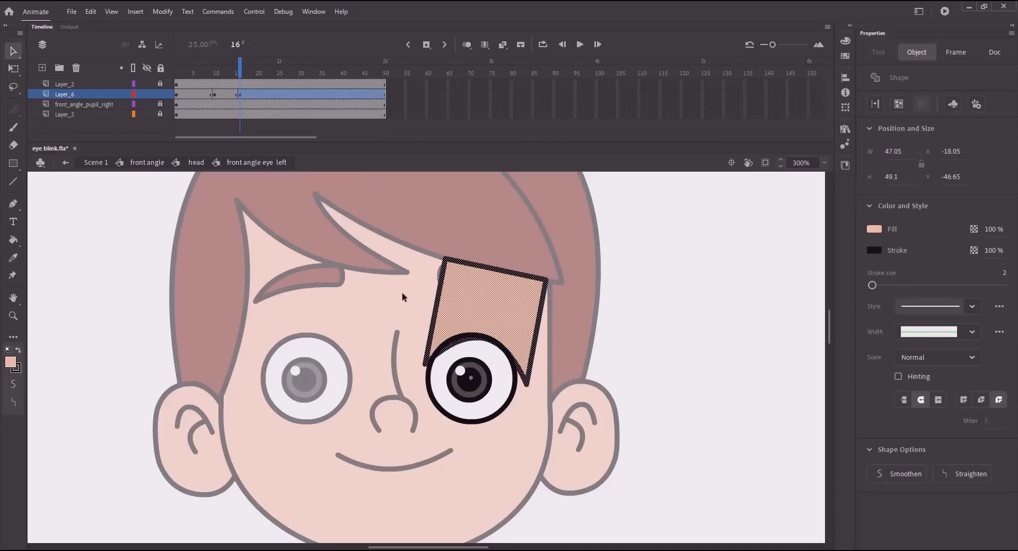
key("Down")
key("Down")
key("Down")
key("Down")
key("Down")
key("Down")
key("Down")
key("Down")
key("Left")
key("Left")
key("Left")
key("Left")
key("Left")
key("Left")
key("Down")
key("Right")
key("Down")
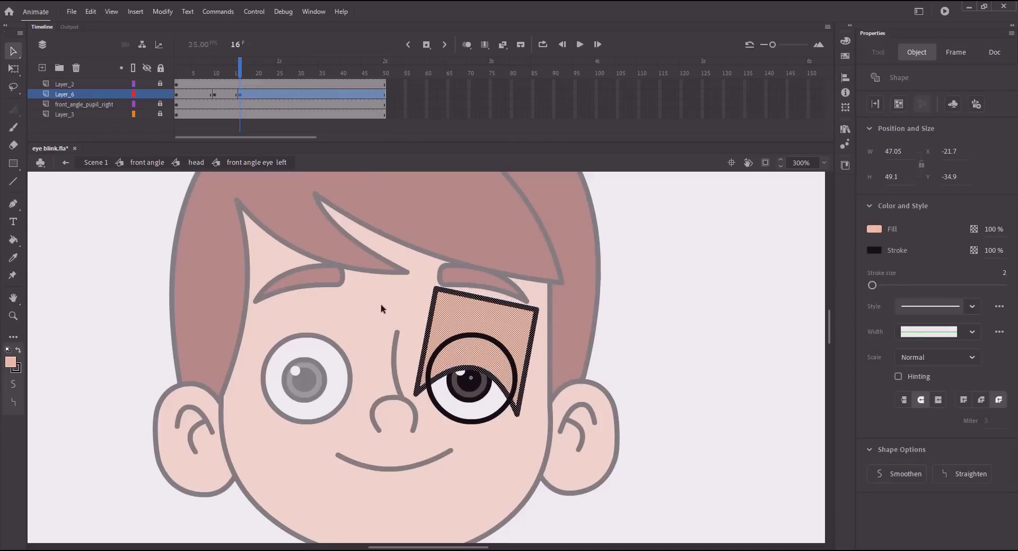
left_click(381, 363)
left_click_drag(485, 373, 465, 437)
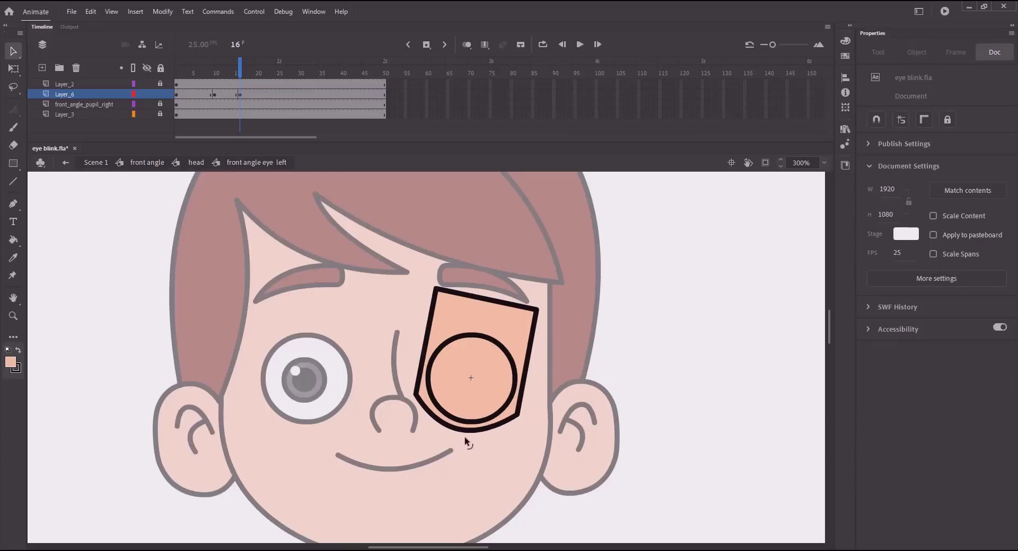
- Create a shape tween between frames 10 and 16 on Layer_6
mouse_move(242, 76)
left_mouse_down()
mouse_move(218, 75)
mouse_move(231, 76)
left_mouse_up()
left_click(228, 98)
right_click(230, 98)
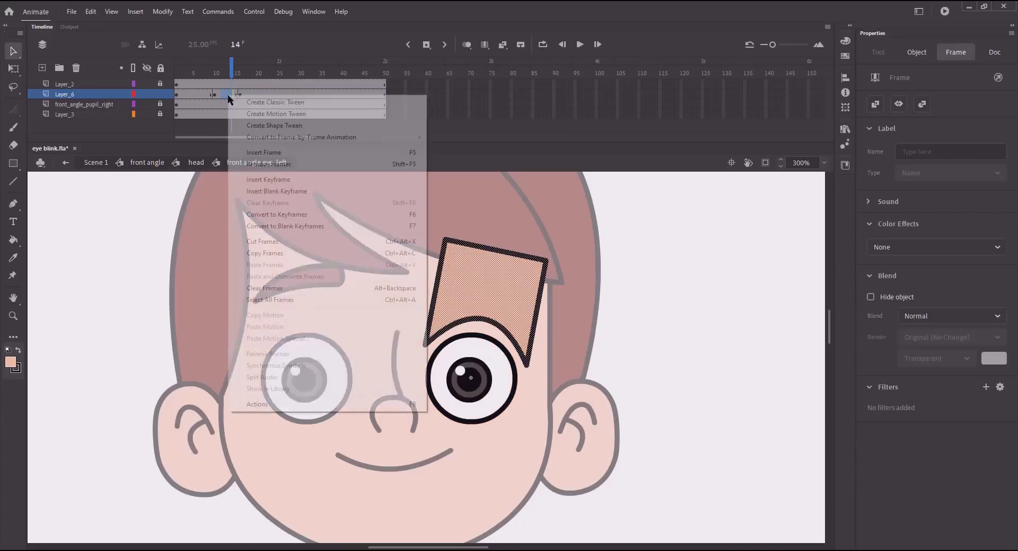
left_click(253, 126)
- Insert a keyframe at frame 21 on Layer_6 and copy the open eyelid from frame 1 to frame 26
left_click_drag(231, 74, 261, 83)
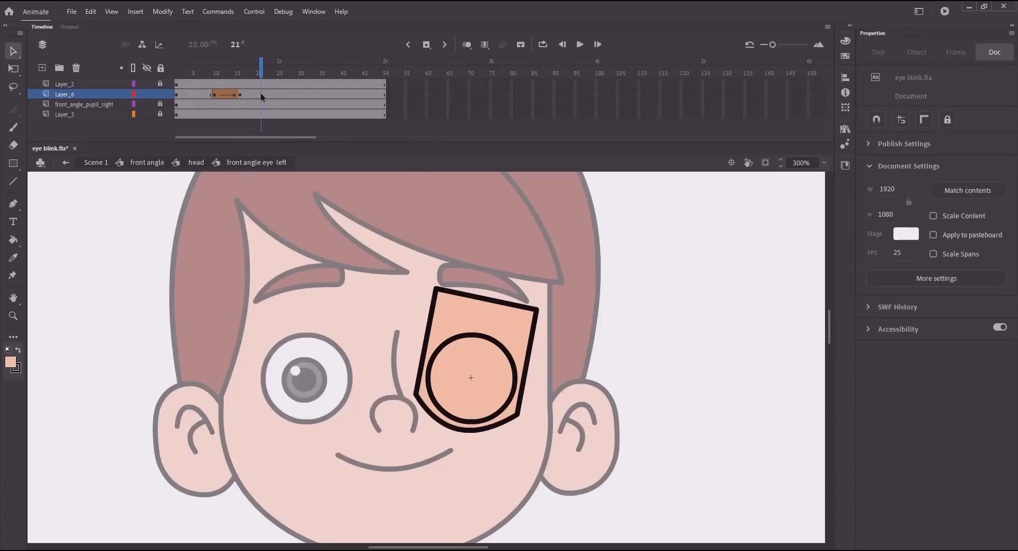
left_click(261, 95)
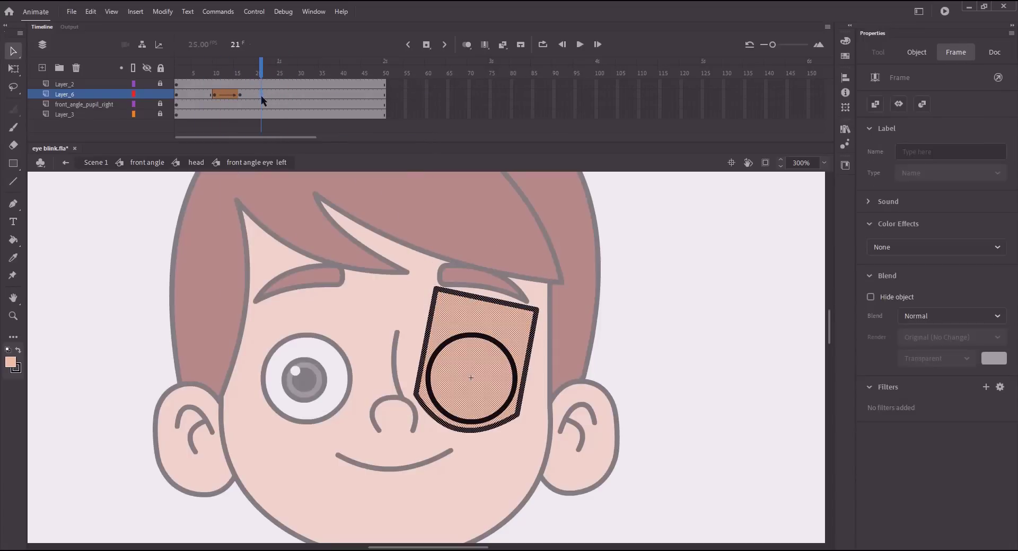
left_click(177, 95)
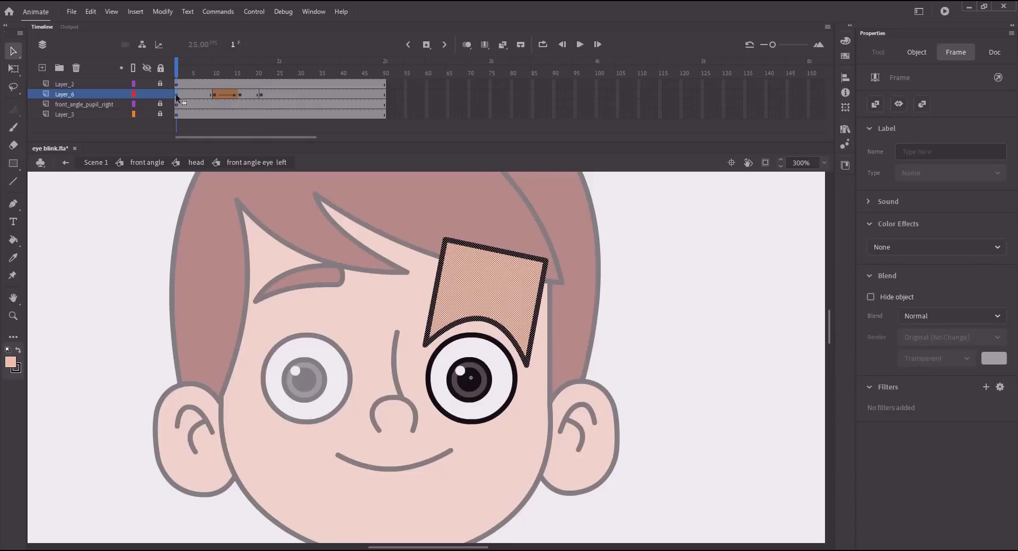
left_click(285, 94)
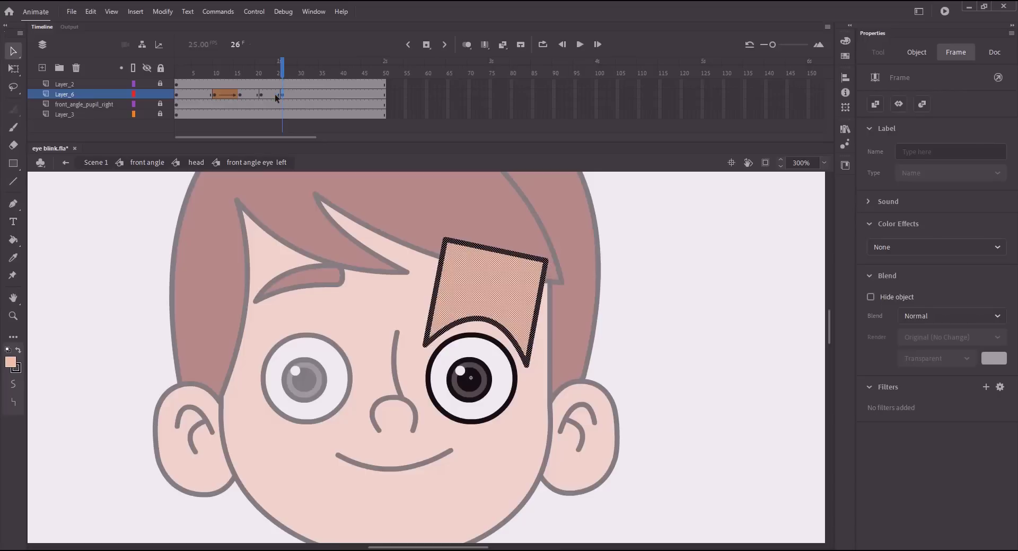
- Create a shape tween between frames 21 and 26 on Layer_6 and scrub through the eyelid animation
left_click(272, 95)
right_click(272, 95)
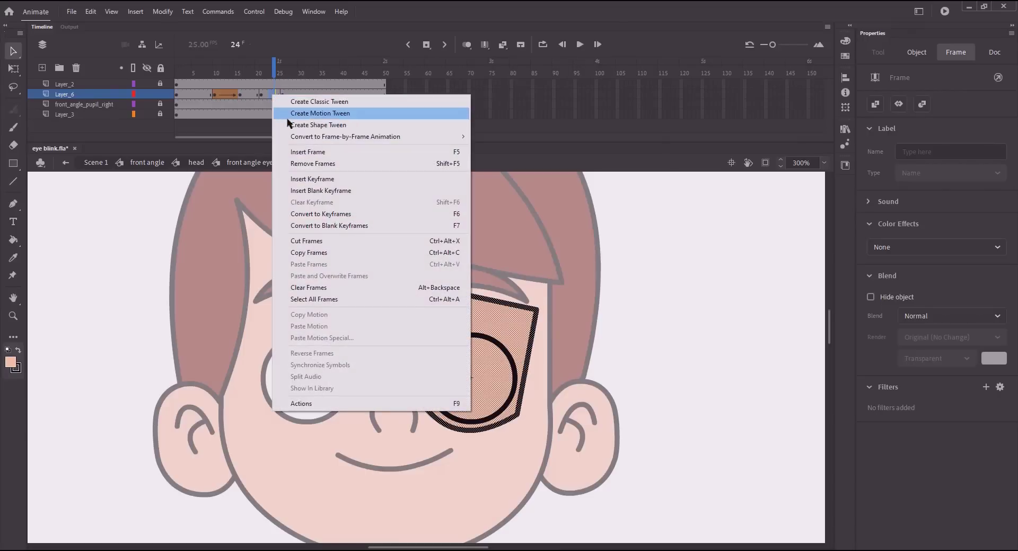
left_click(318, 125)
left_click(193, 75)
left_click_drag(193, 76, 324, 76)
left_click(233, 217)
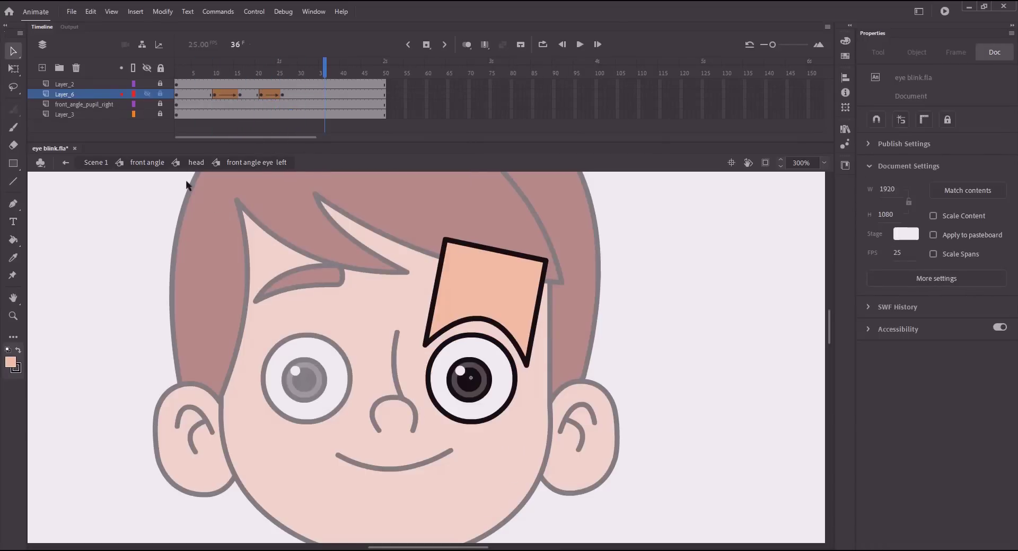
- Add a layer above Layer_6, copy the eye white from Layer_3 into it in place, and turn it into a mask
left_click(42, 68)
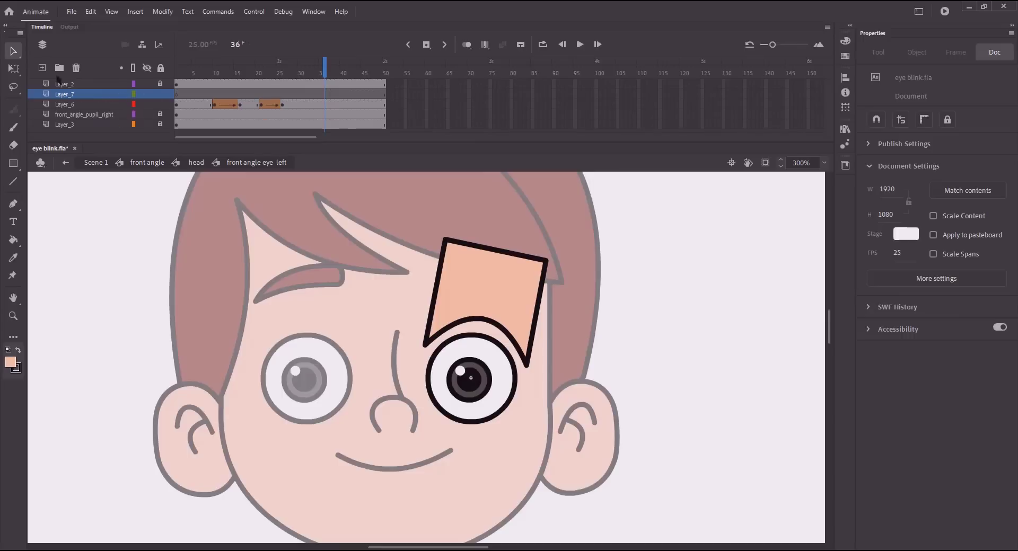
left_click(182, 125)
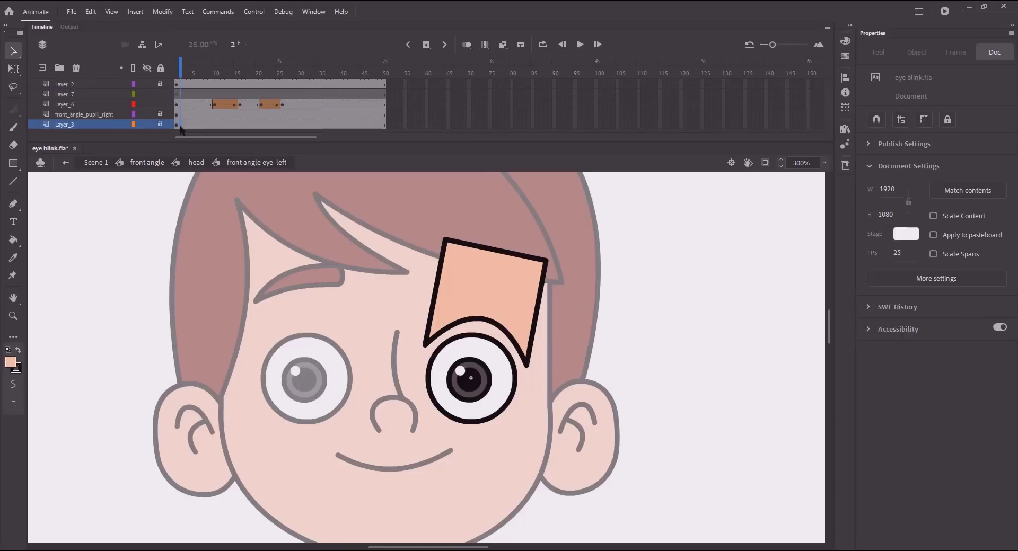
left_click(177, 94)
right_click(85, 94)
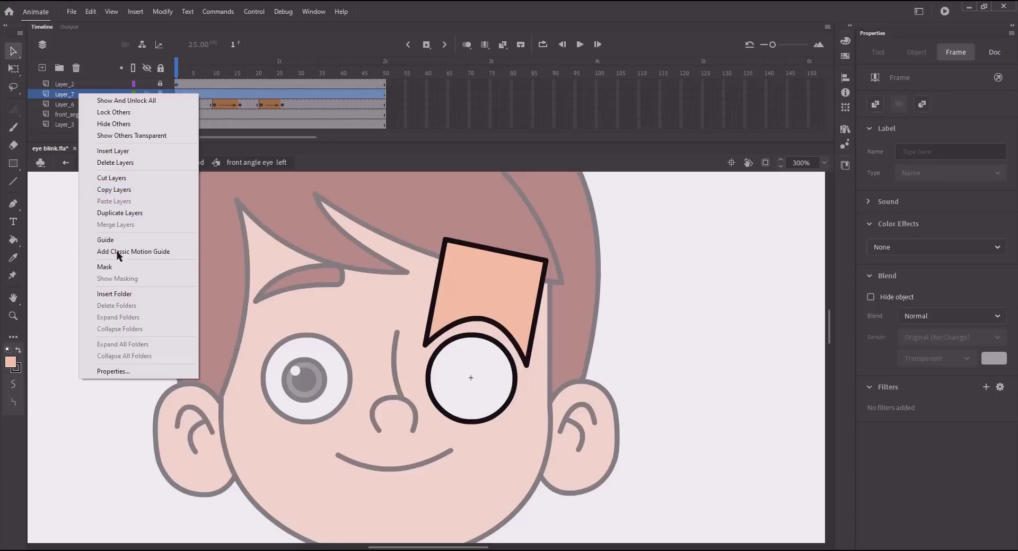
left_click(118, 267)
left_click_drag(182, 73, 301, 87)
left_click(210, 91)
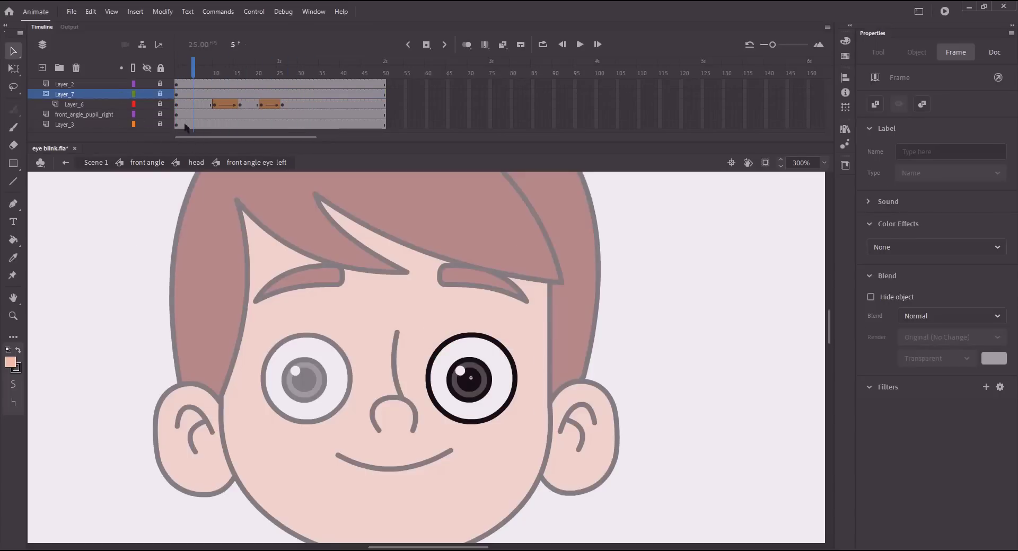
- Reopen the left eye symbol from the head symbol and insert keyframes at frames 10 and 14 on the front_angle_pupil_right layer
left_click(196, 162)
double_click(475, 359)
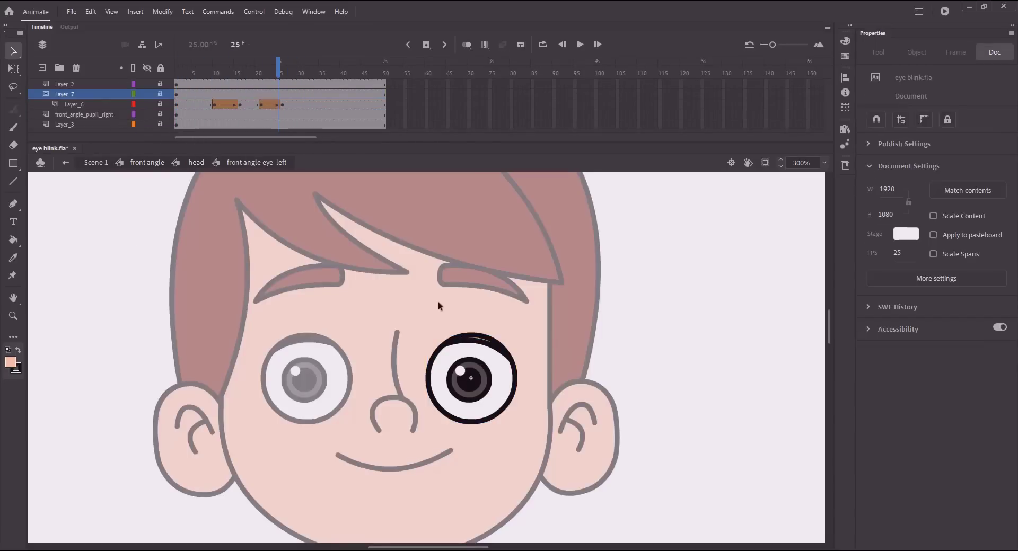
left_click(287, 66)
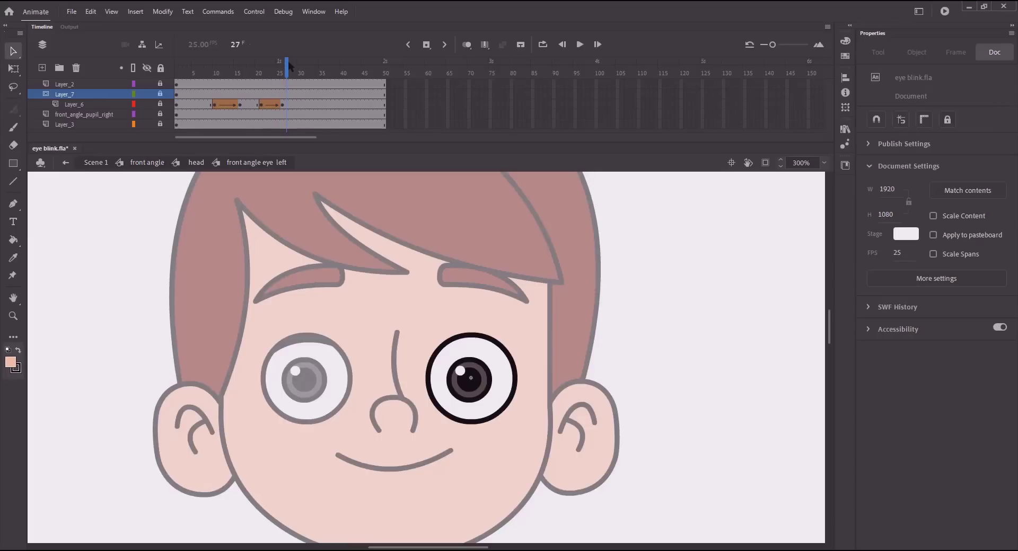
left_click(214, 114)
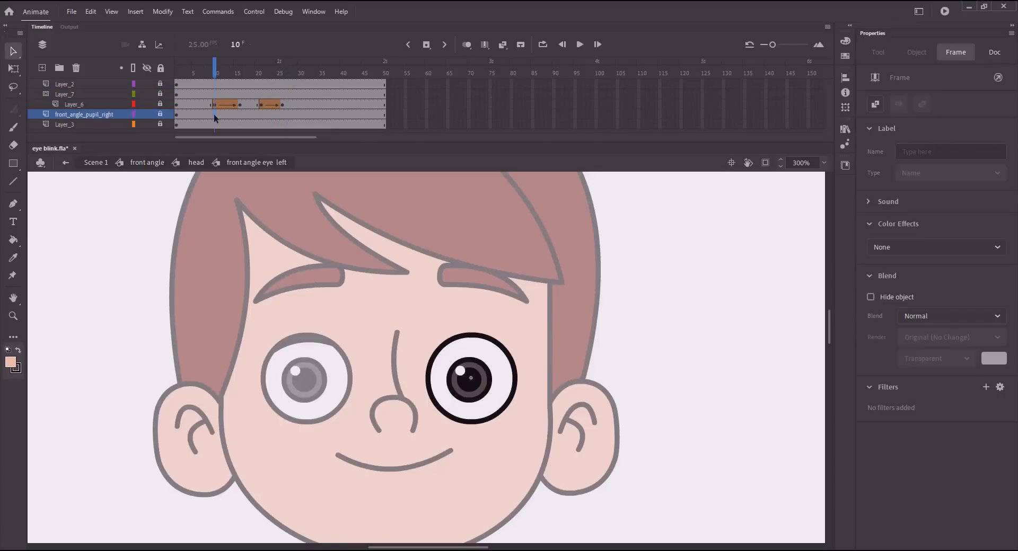
left_click_drag(218, 66, 232, 66)
key("F6")
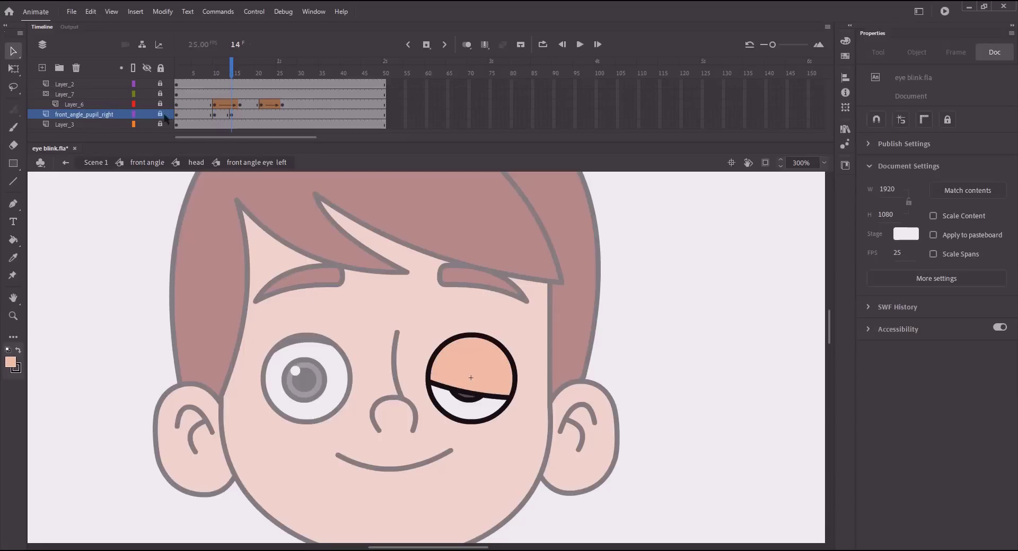
- Unlock the front_angle_pupil_right layer and move the pupil straight down at frame 14
key("ctrl+a")
key("Down")
key("Down")
key("Down")
key("Down")
key("Down")
key("Down")
key("Down")
key("Down")
key("Down")
key("Down")
key("Down")
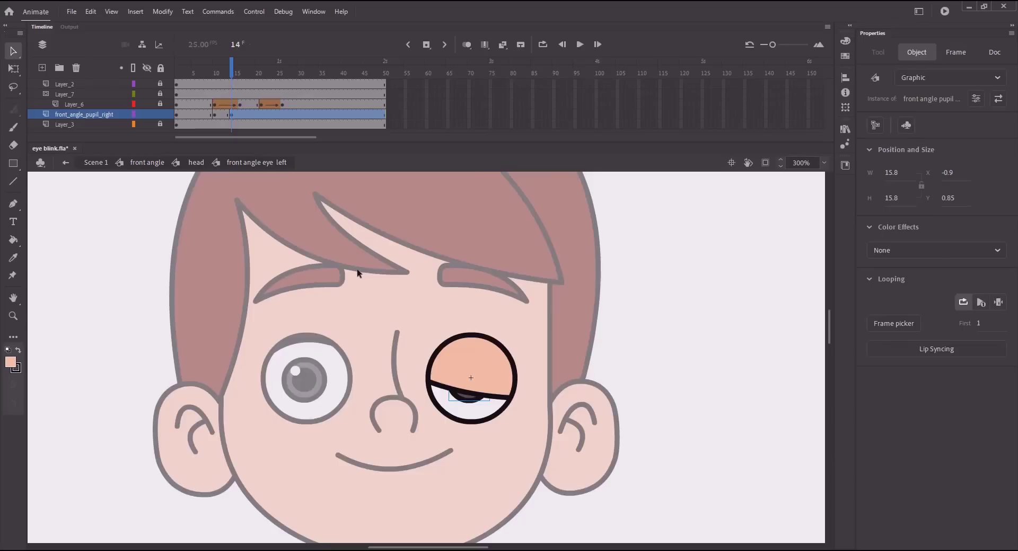
key("Down")
key("Down")
key("Down")
- Copy the pupil's original-position keyframe to frame 24 and insert a keyframe at frame 21 on the front_angle_pupil_right layer
left_click(216, 116)
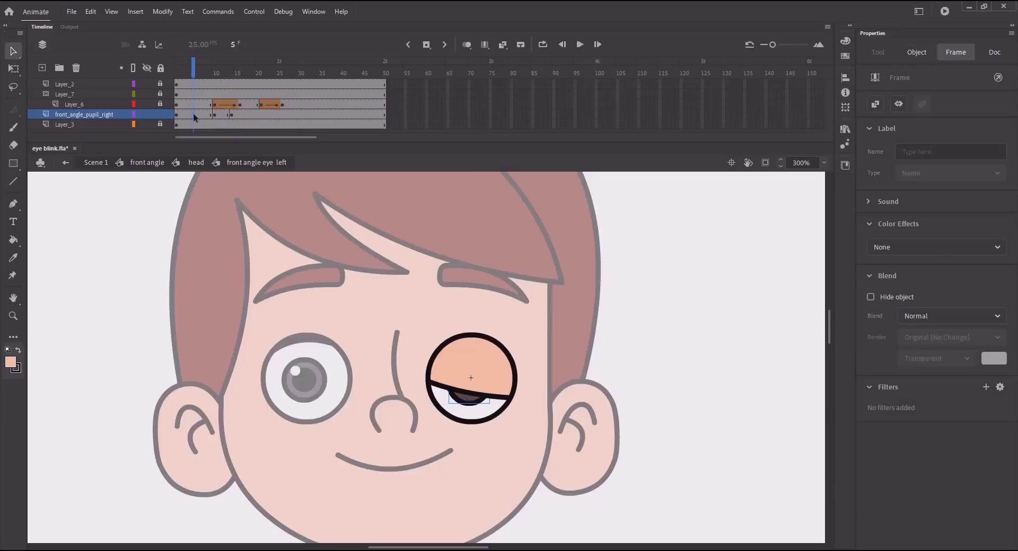
left_click_drag(274, 112, 274, 114)
left_click(262, 114)
key("F6")
- Tween the pupil between frames 10 and 14 and between frames 21 and 24, and scrub through the result
right_click(218, 115)
left_click(247, 144)
right_click(265, 114)
left_click(293, 144)
left_click_drag(242, 74, 324, 79)
- Return to the head symbol, save the file, scrub through the blink on the whole character, and go back to Scene 1
left_click(195, 163)
left_click_drag(254, 74, 176, 79)
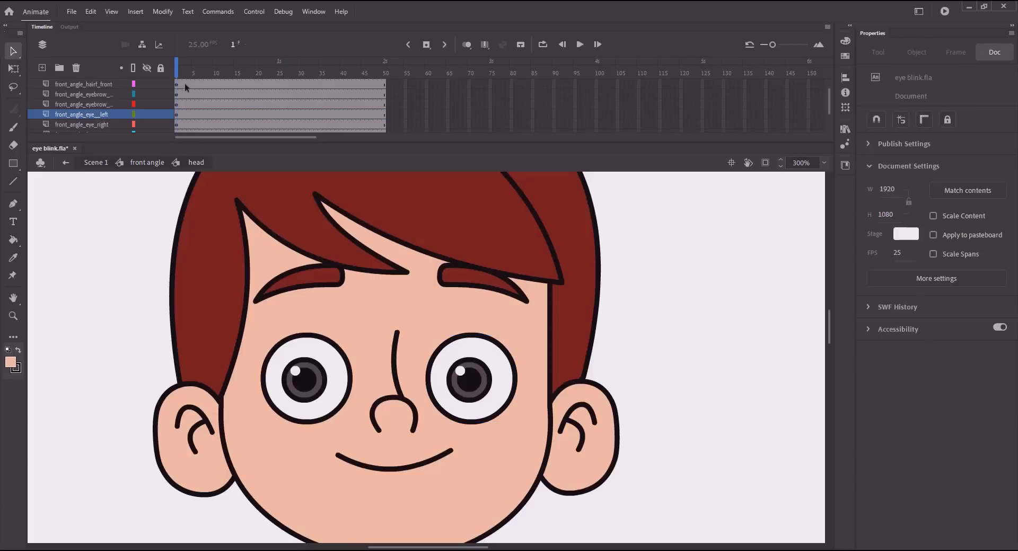
key("ctrl+2")
key("ctrl+s")
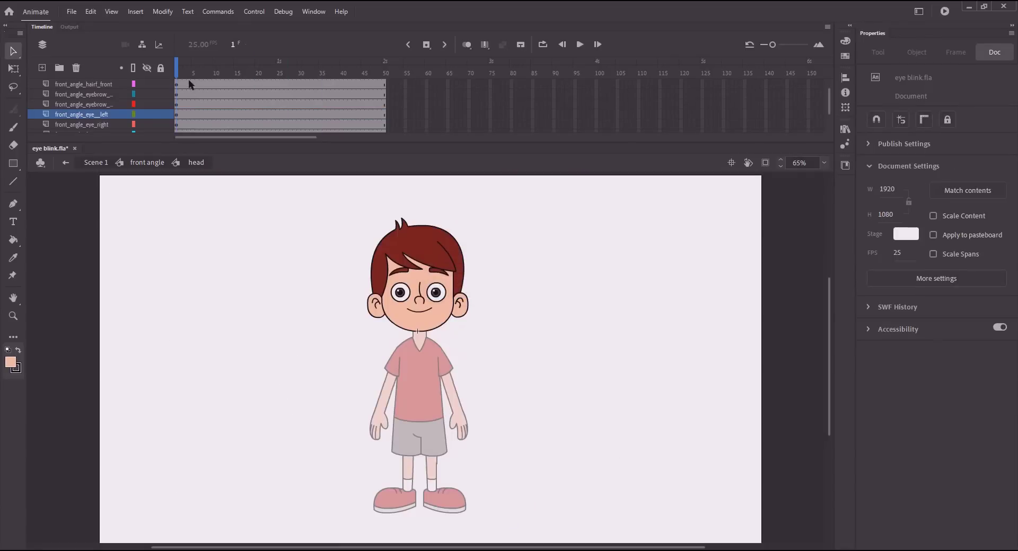
left_click_drag(179, 74, 143, 106)
left_click(95, 163)
left_click(141, 198)
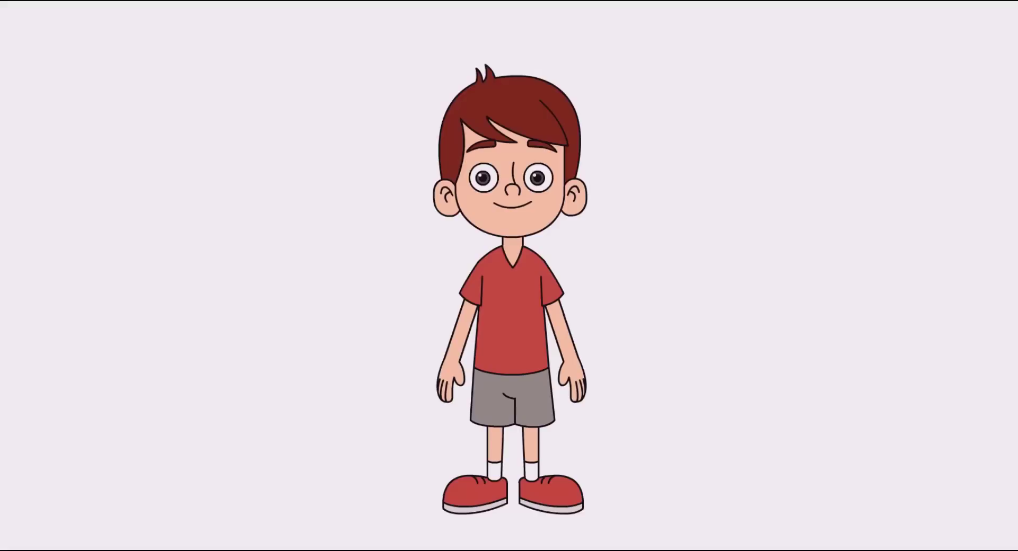